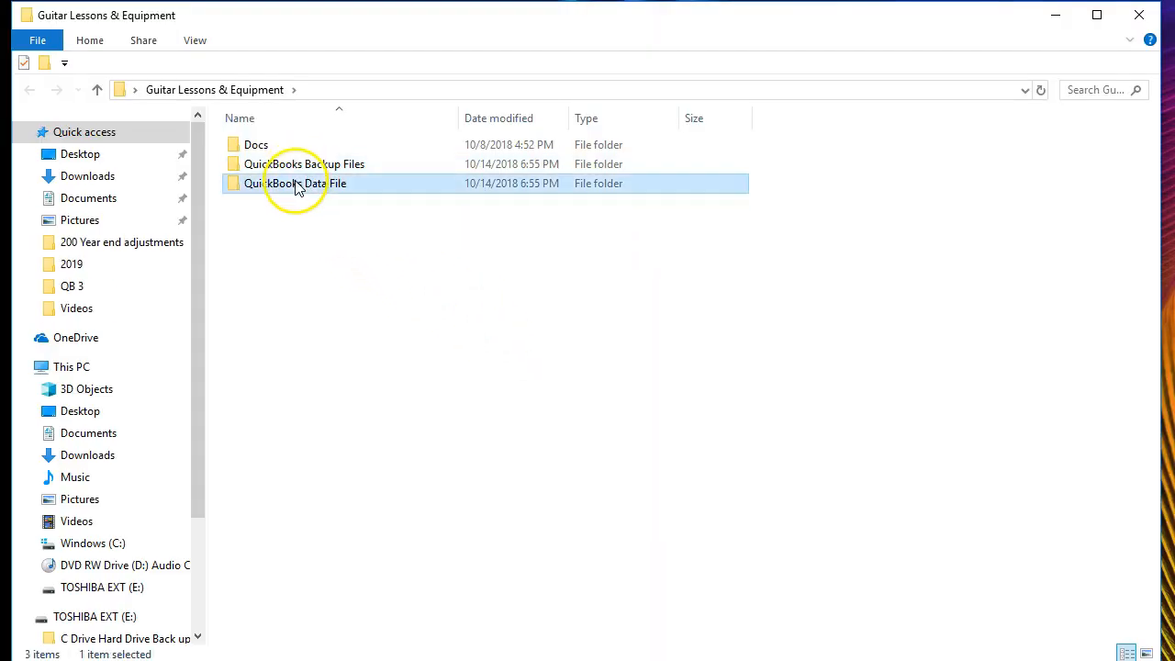
Open the Guitar Lessons & Equipment .qbw company file from the QB 1 folder inside QuickBooks Data File
{"action": "double_click", "coordinate": [294, 182]}
{"action": "double_click", "coordinate": [290, 149]}
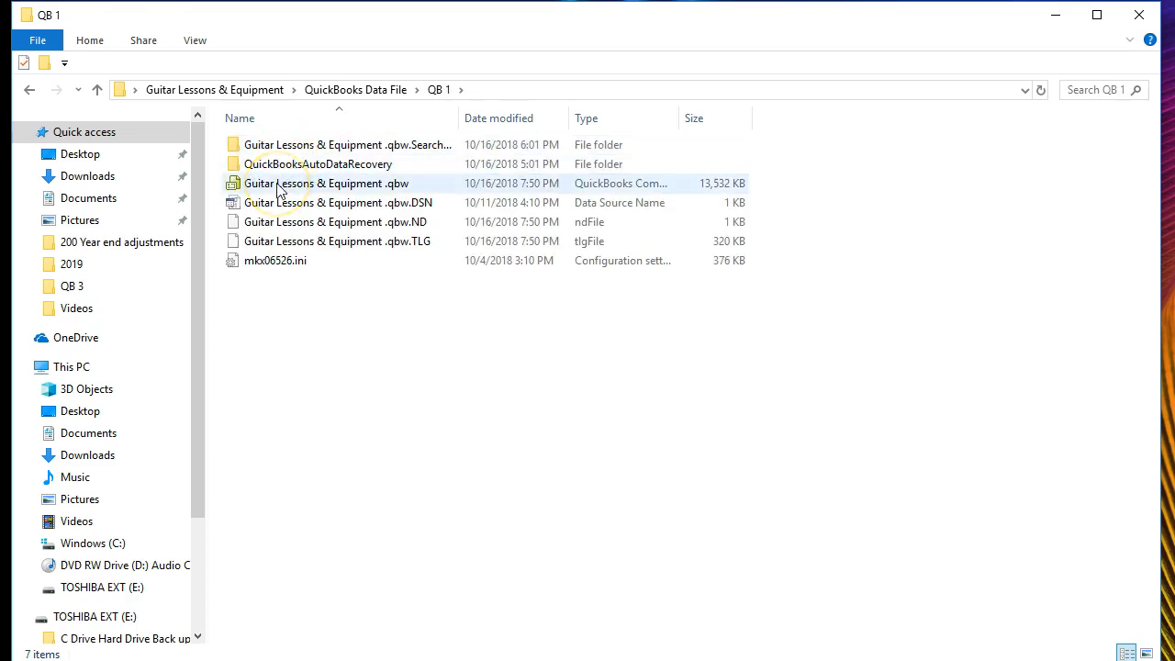
{"action": "double_click", "coordinate": [280, 186]}
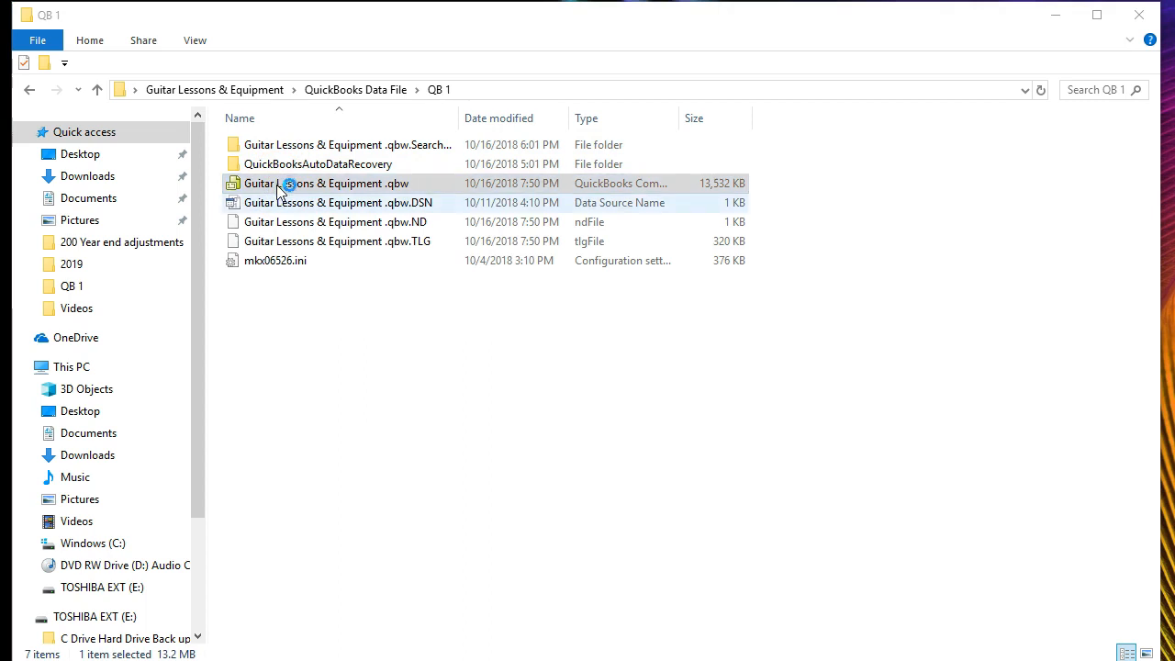
Open Adjusting Entry Worksheet Q1.xlsx from the 2019 folder inside Docs
{"action": "left_click", "coordinate": [261, 92]}
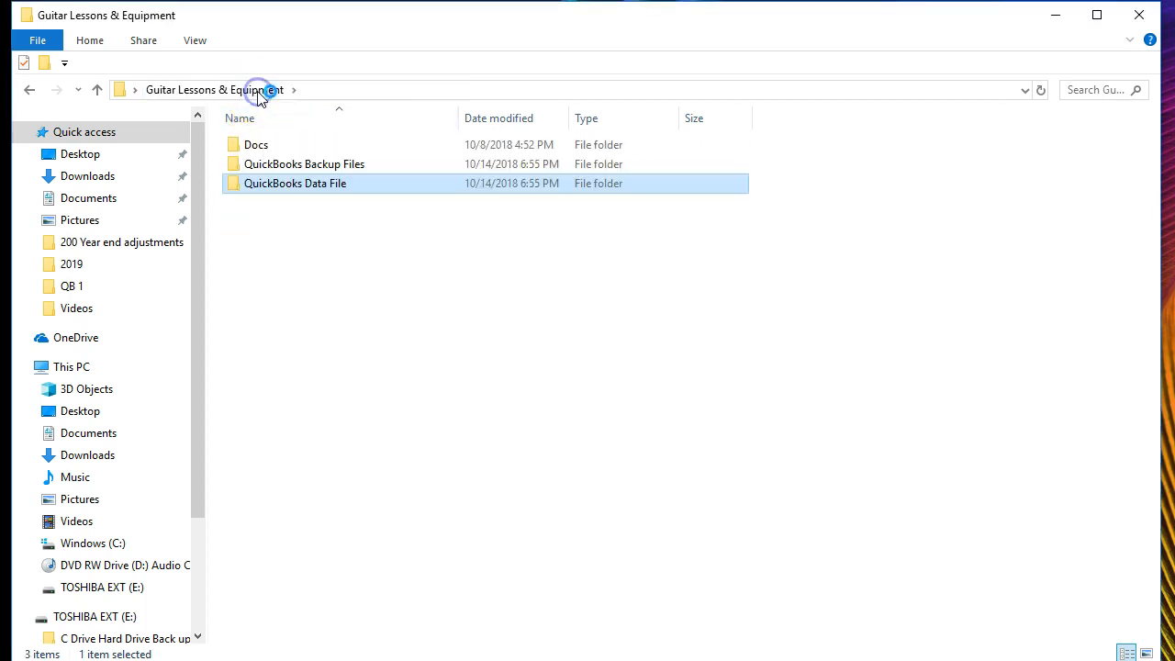
{"action": "double_click", "coordinate": [257, 147]}
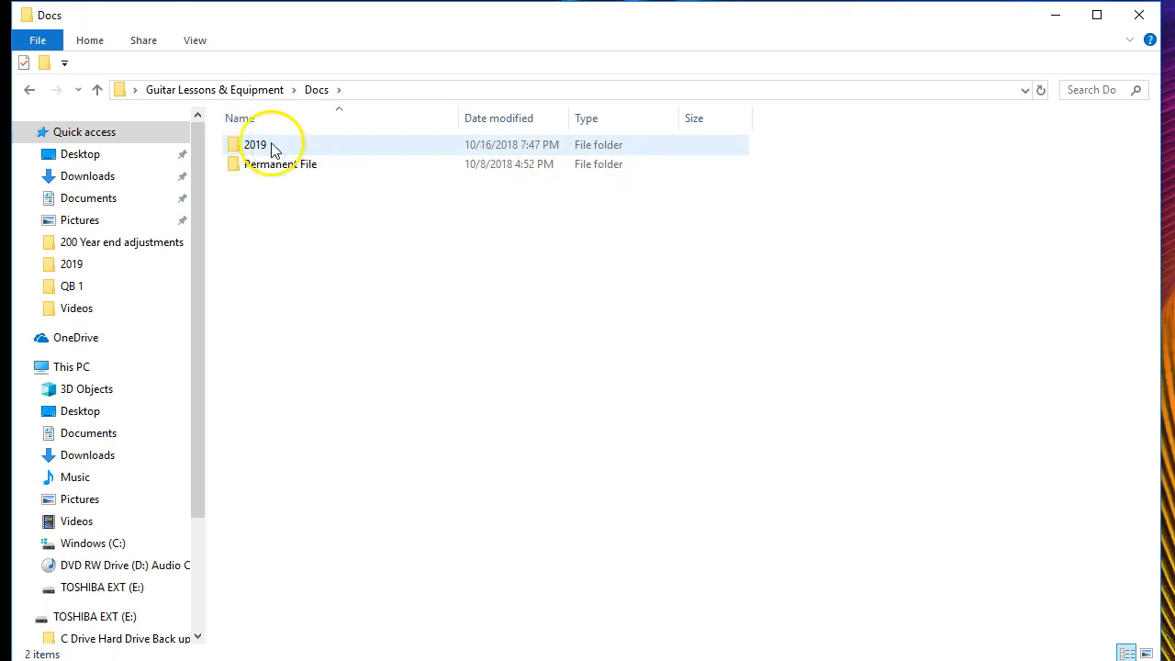
{"action": "double_click", "coordinate": [279, 146]}
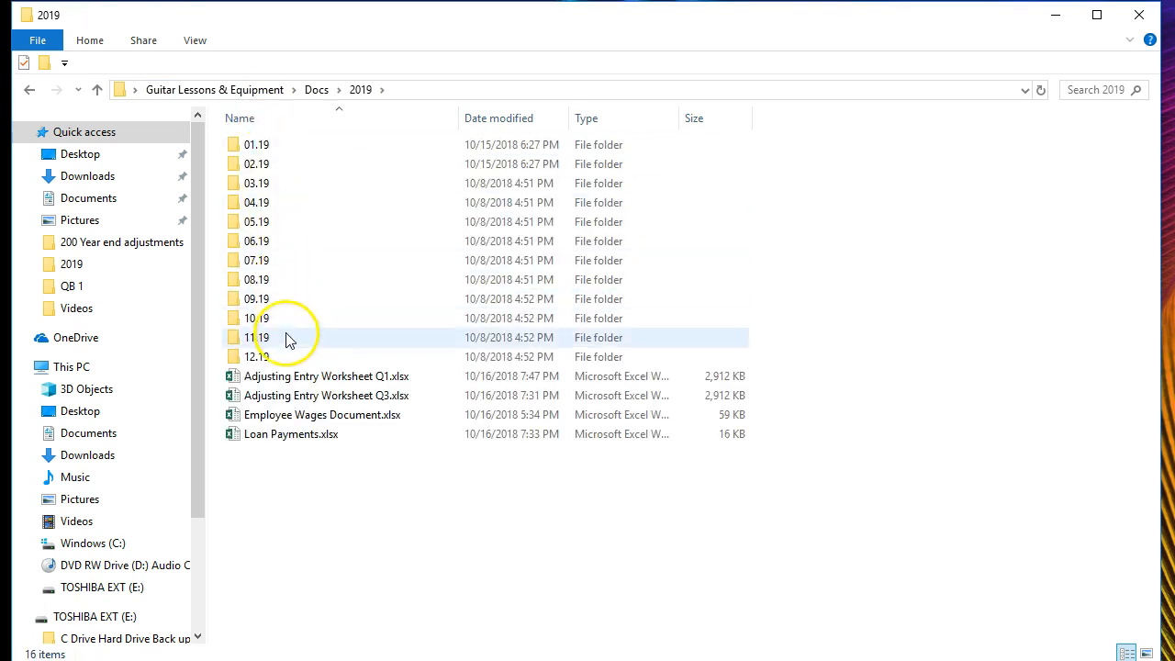
{"action": "double_click", "coordinate": [333, 385]}
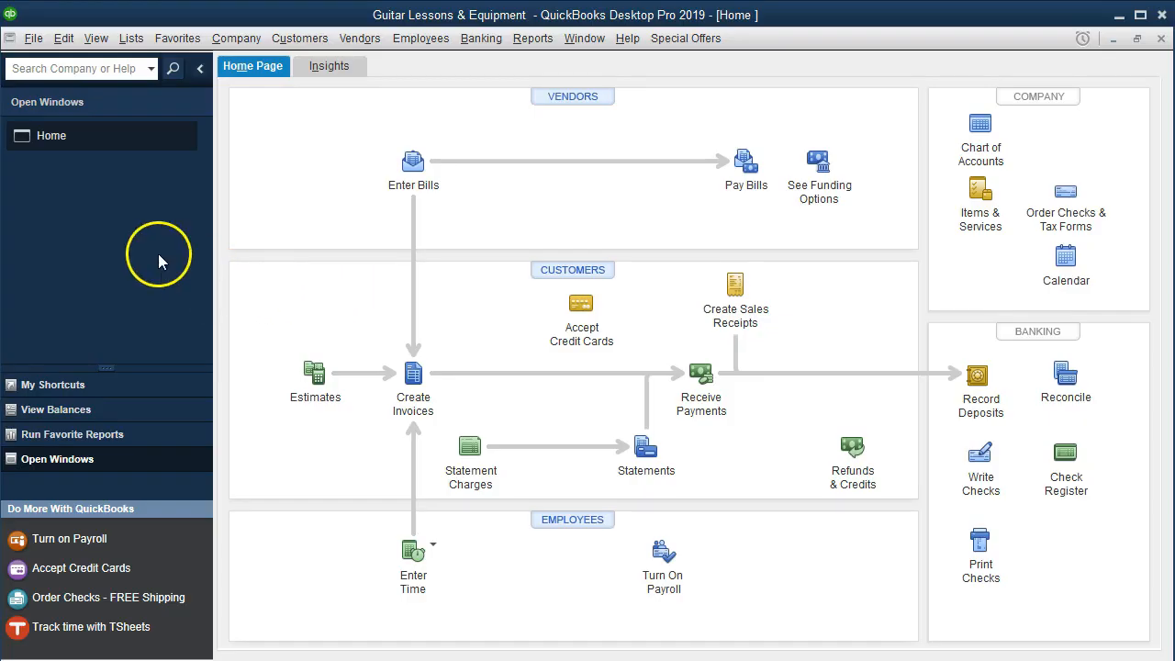
Run the Trial Balance report in QuickBooks for the period 01/01/2019 to 12/31/2019
{"action": "left_click", "coordinate": [95, 37]}
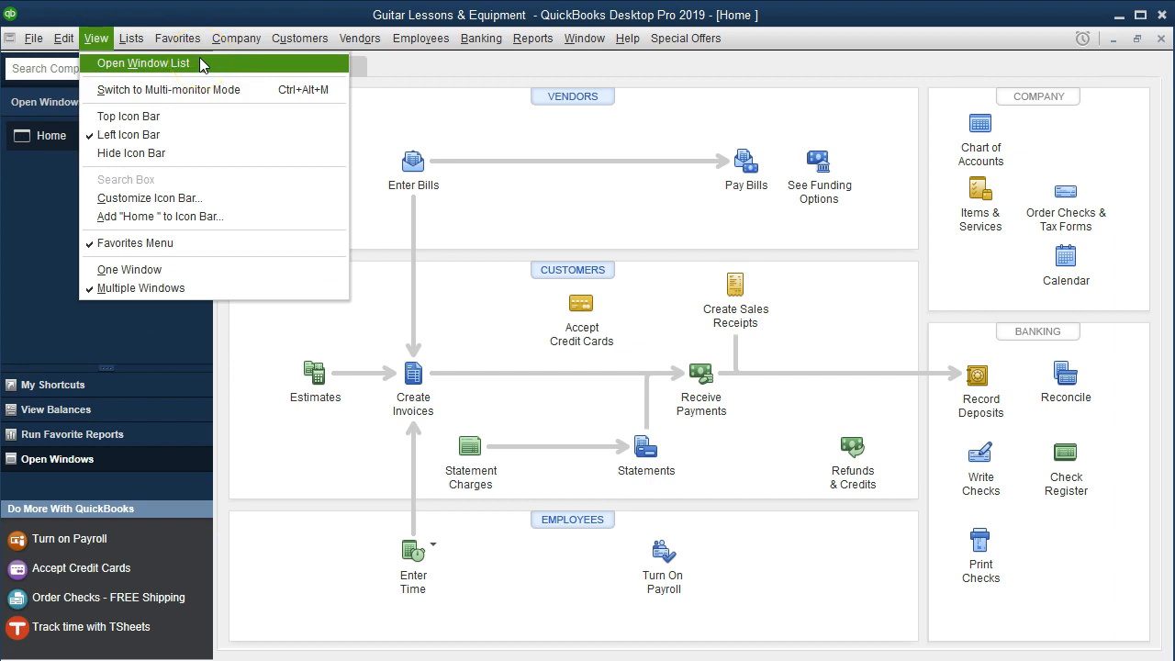
{"action": "left_click", "coordinate": [534, 40]}
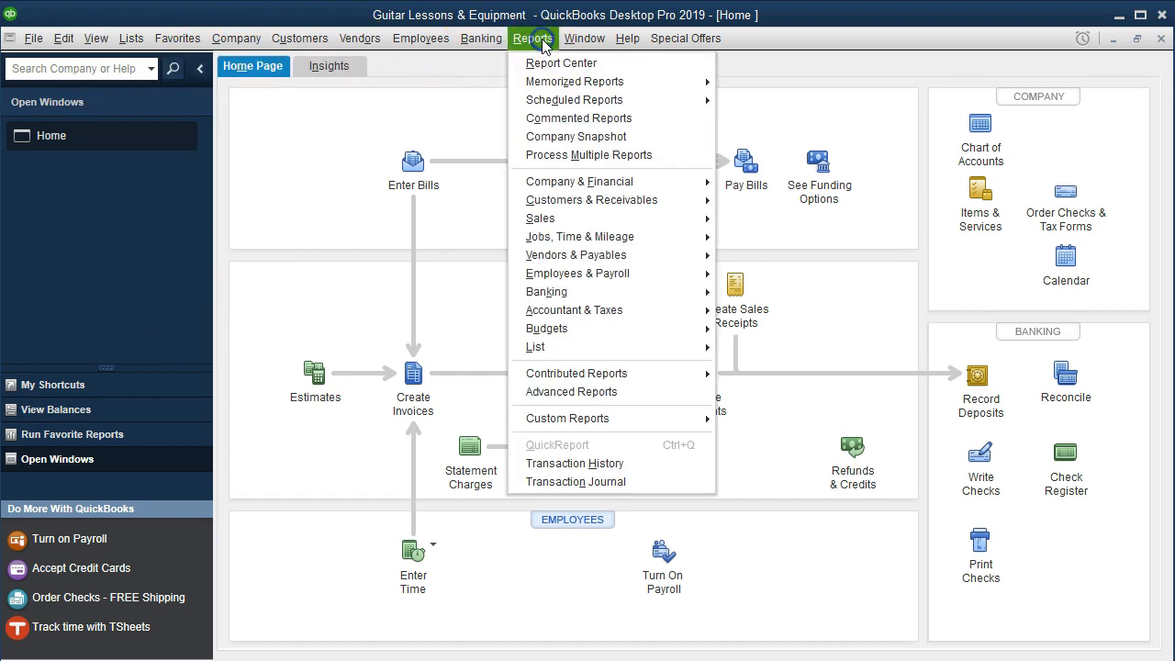
{"action": "mouse_move", "coordinate": [596, 311]}
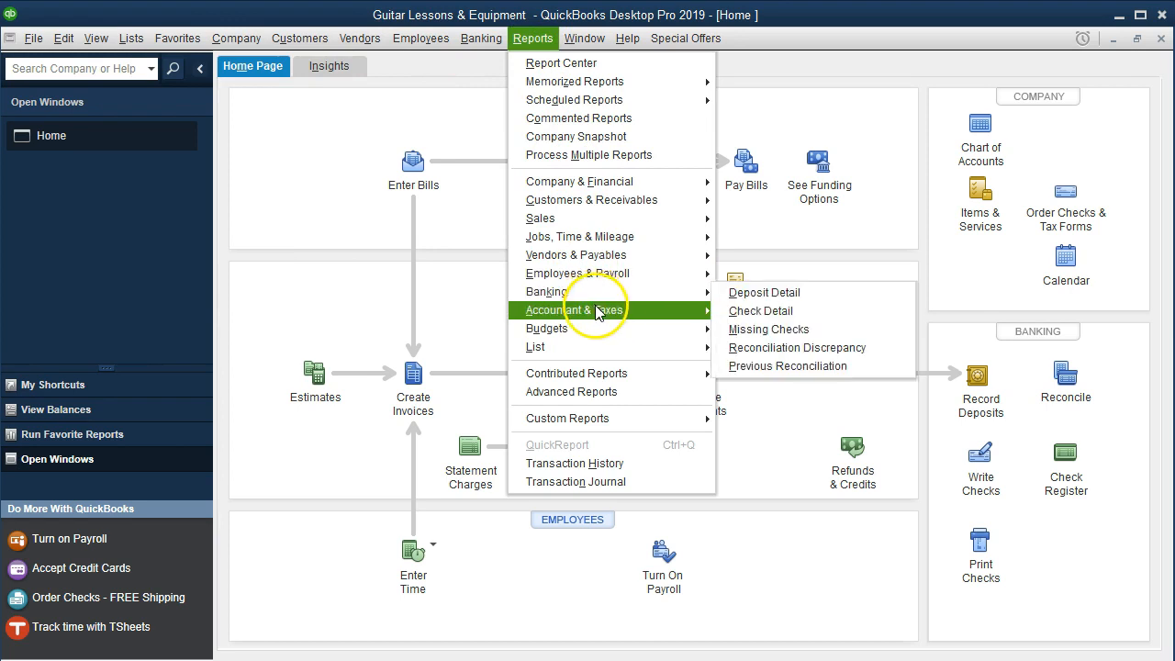
{"action": "left_click", "coordinate": [767, 309]}
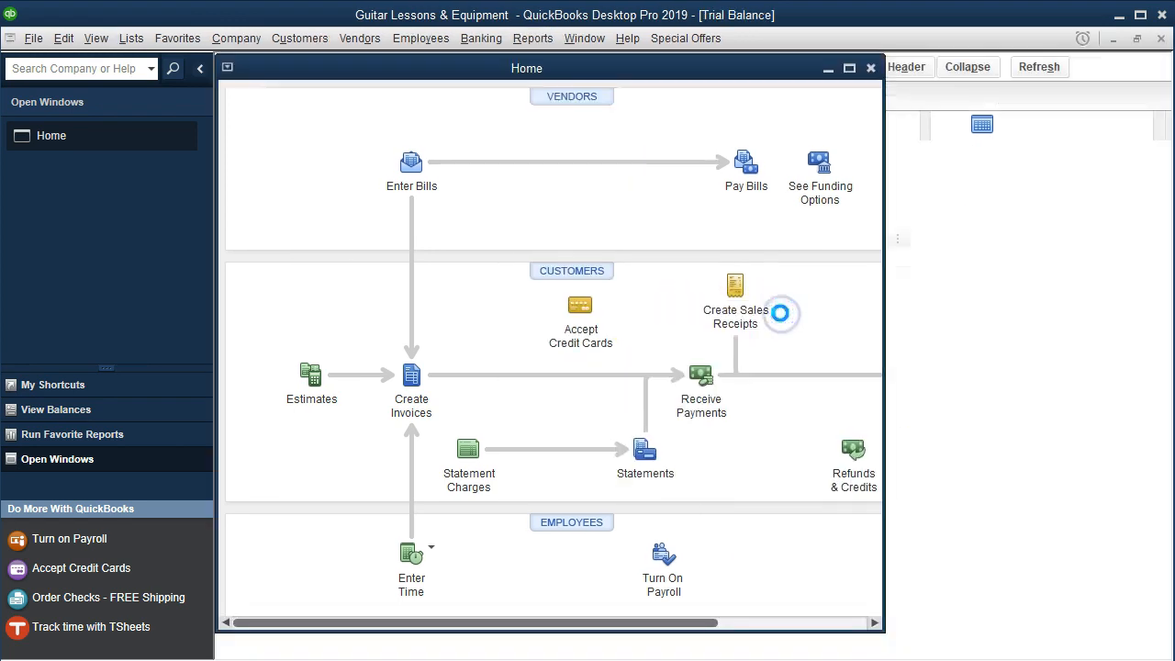
{"action": "type", "text": "010119"}
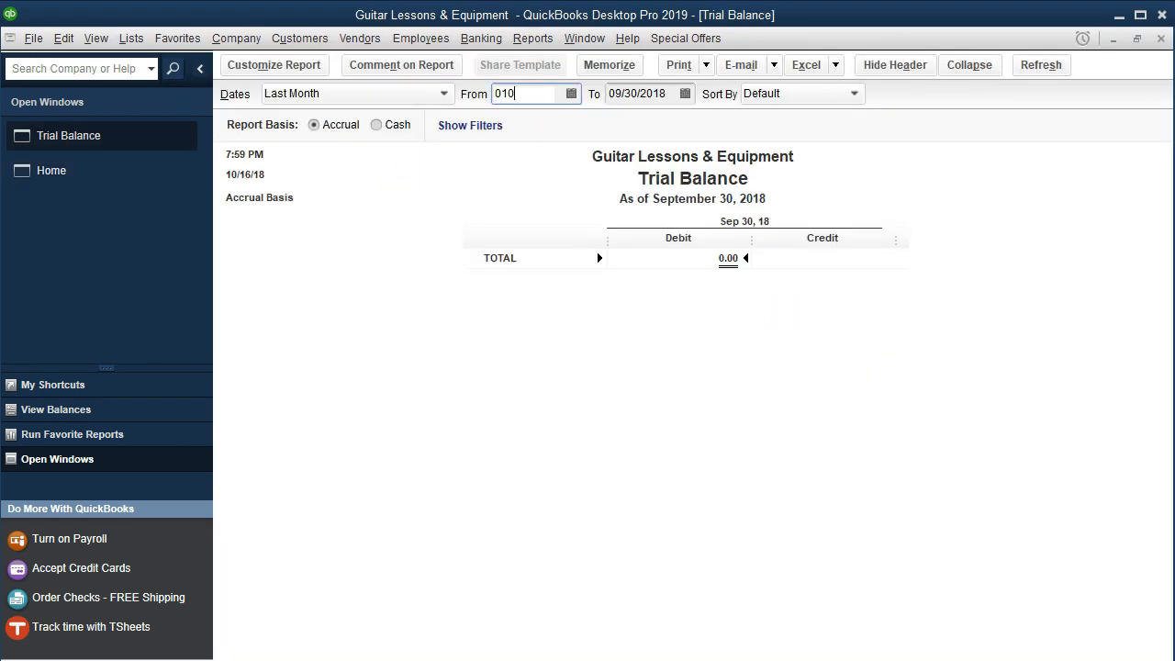
{"action": "key", "text": "Tab"}
{"action": "type", "text": "123119"}
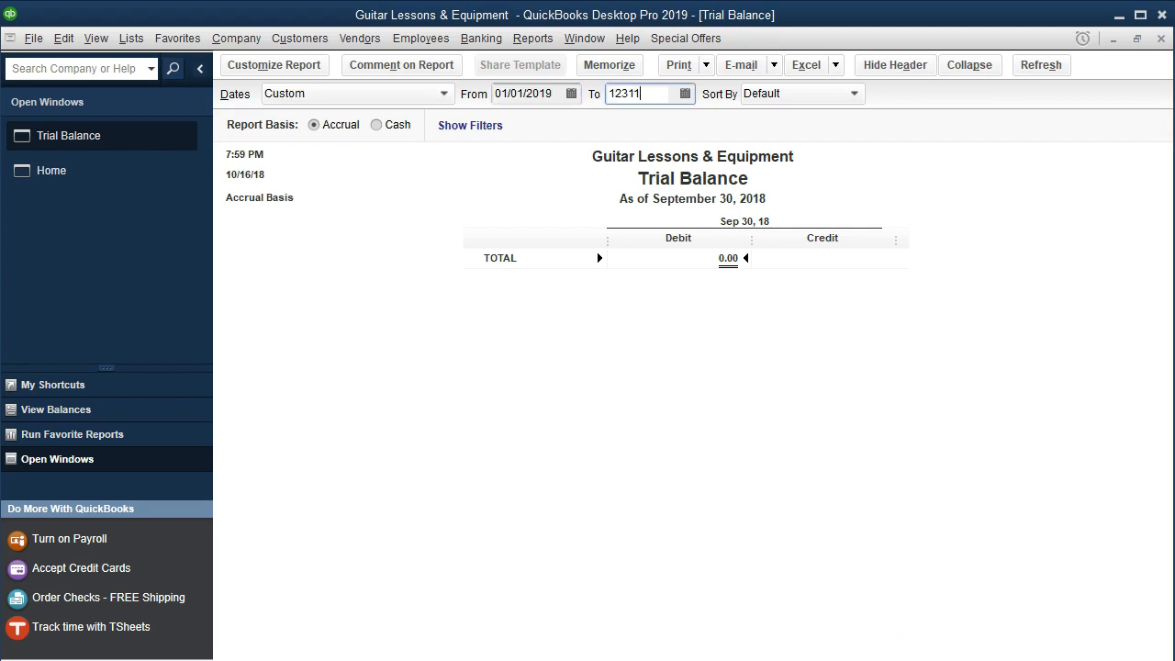
{"action": "key", "text": "Tab"}
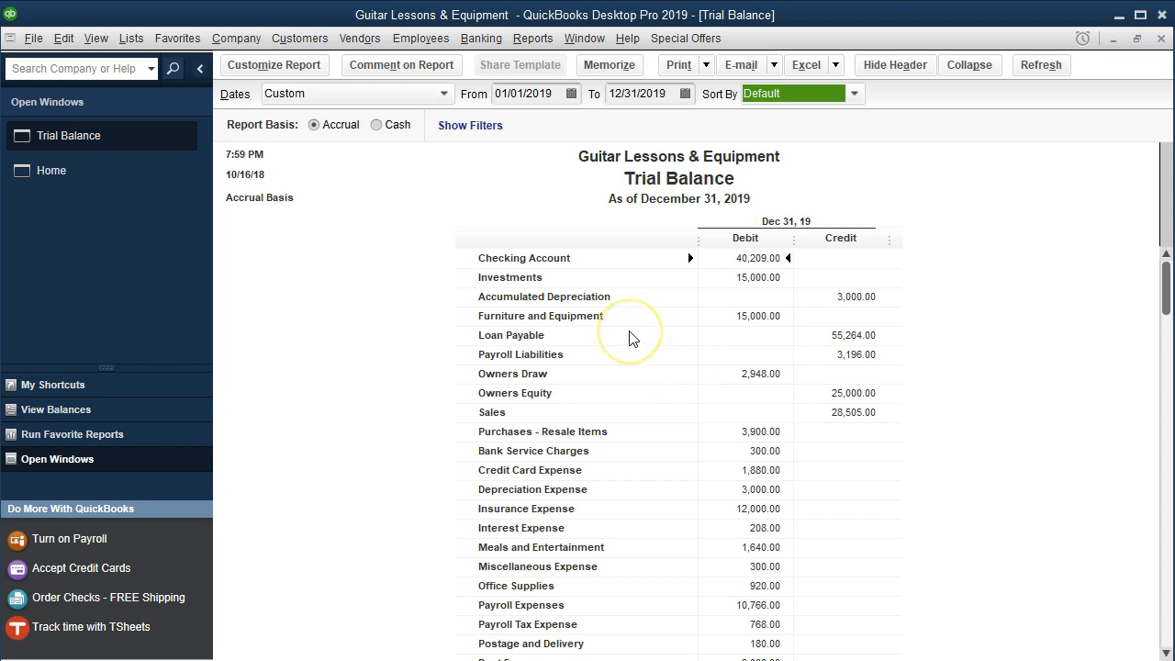
Open the transaction detail behind the Insurance Expense balance in the Trial Balance
{"action": "scroll", "coordinate": [630, 339], "scroll_direction": "down", "scroll_amount": 2}
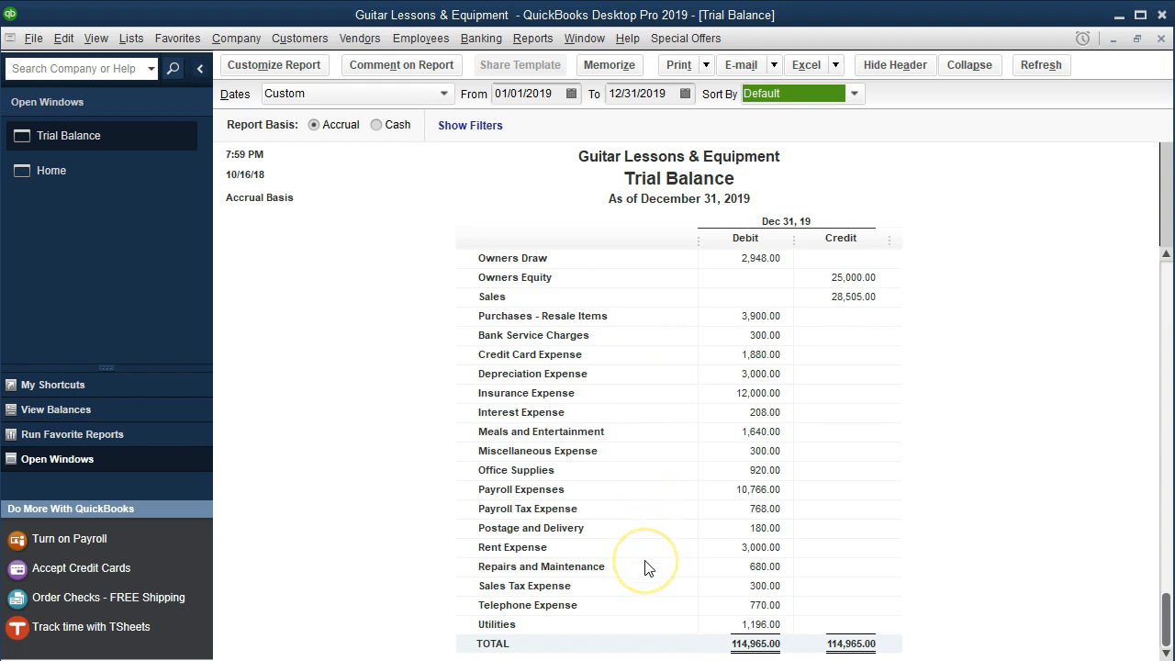
{"action": "left_click", "coordinate": [725, 397]}
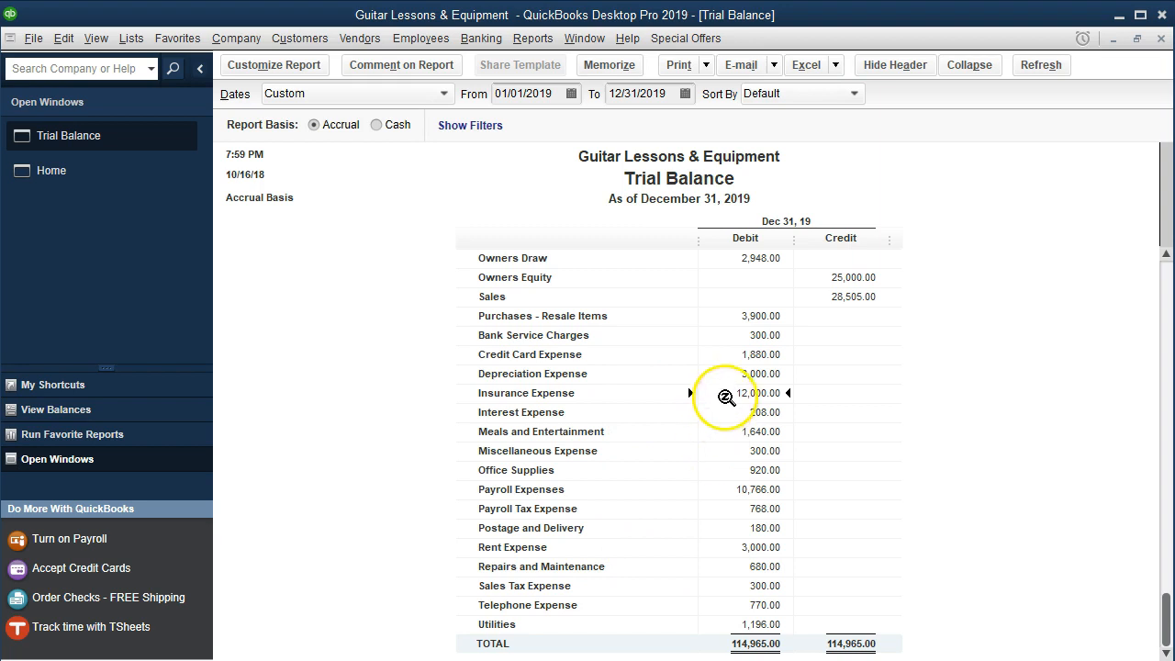
{"action": "double_click", "coordinate": [725, 393]}
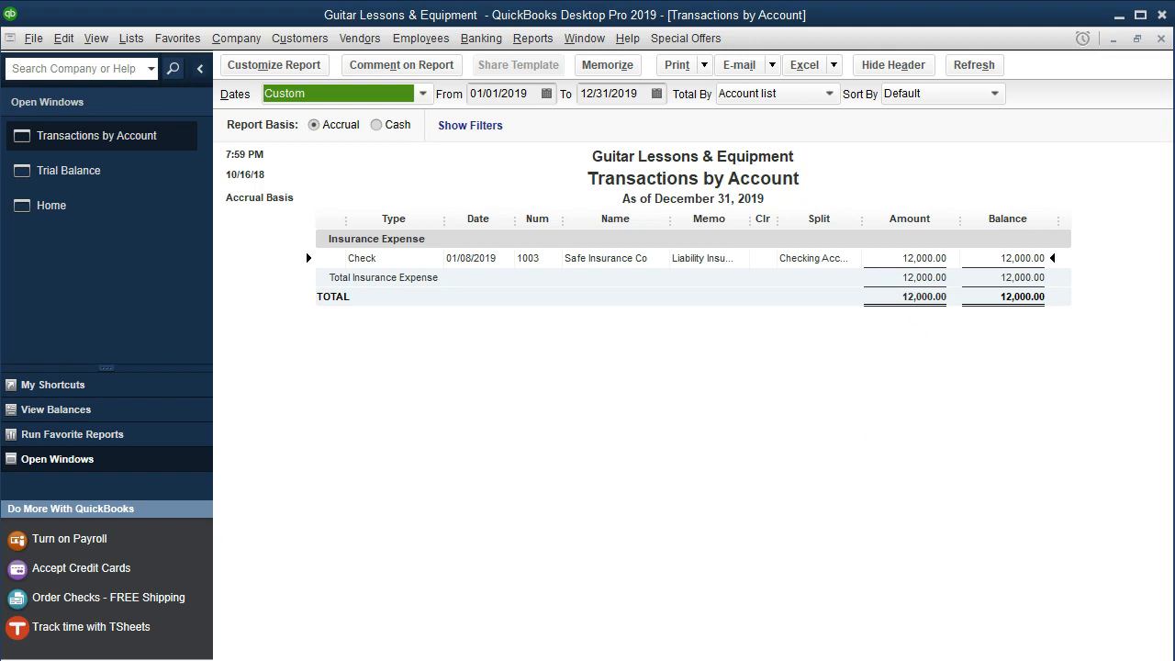
Check the coverage period on the Insurance Coverage slide in PowerPoint, and close the Transactions by Account report
{"action": "key", "text": "alt+Tab"}
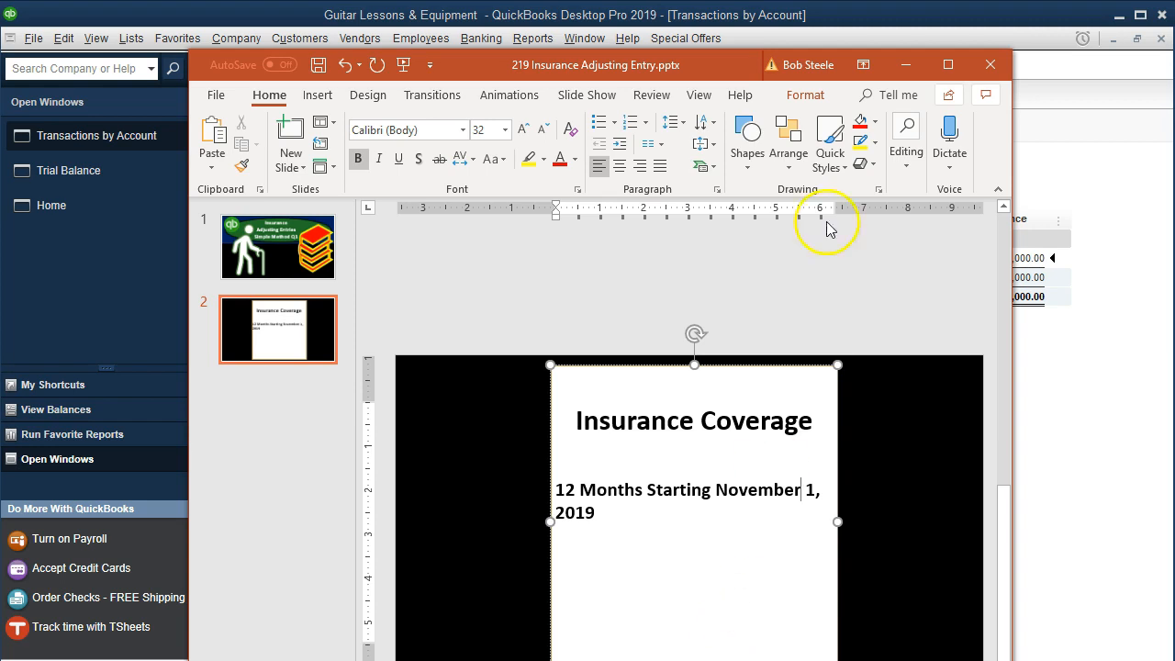
{"action": "left_click", "coordinate": [905, 74]}
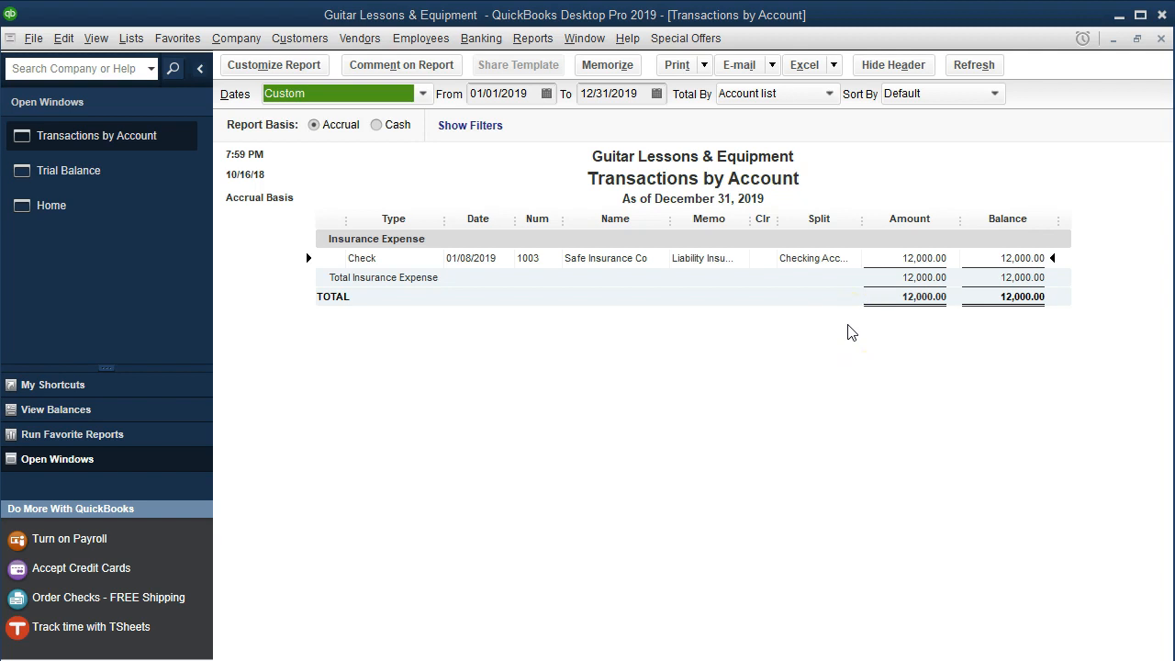
{"action": "left_click", "coordinate": [892, 277]}
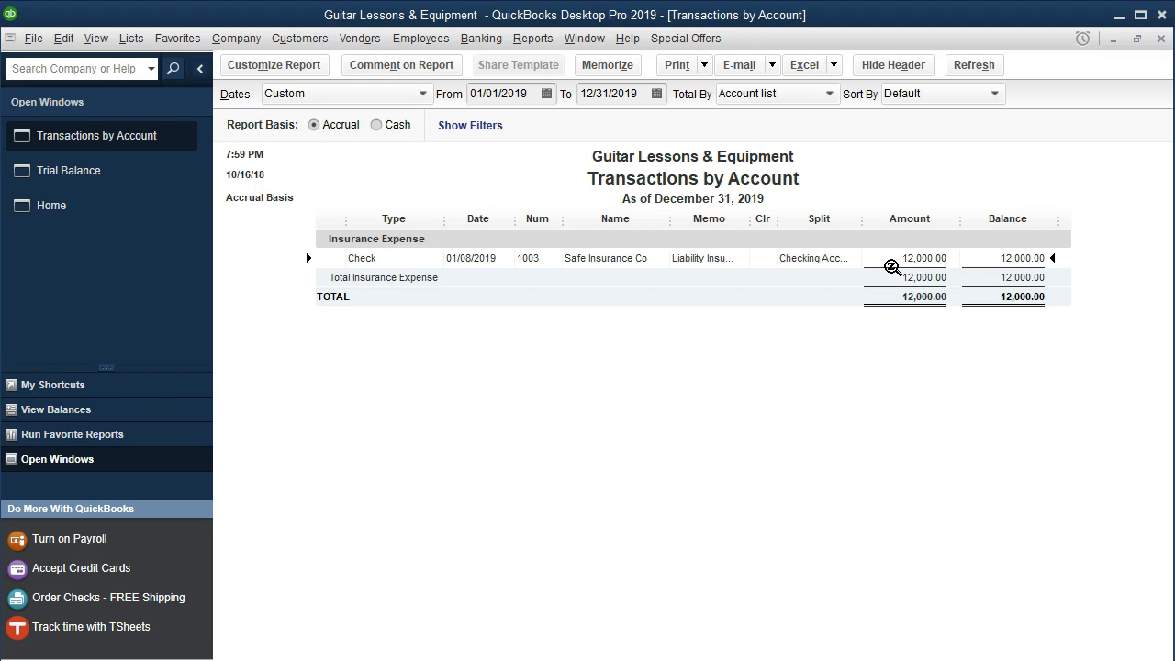
{"action": "left_click", "coordinate": [895, 258]}
{"action": "left_click", "coordinate": [899, 262]}
{"action": "left_click", "coordinate": [1161, 38]}
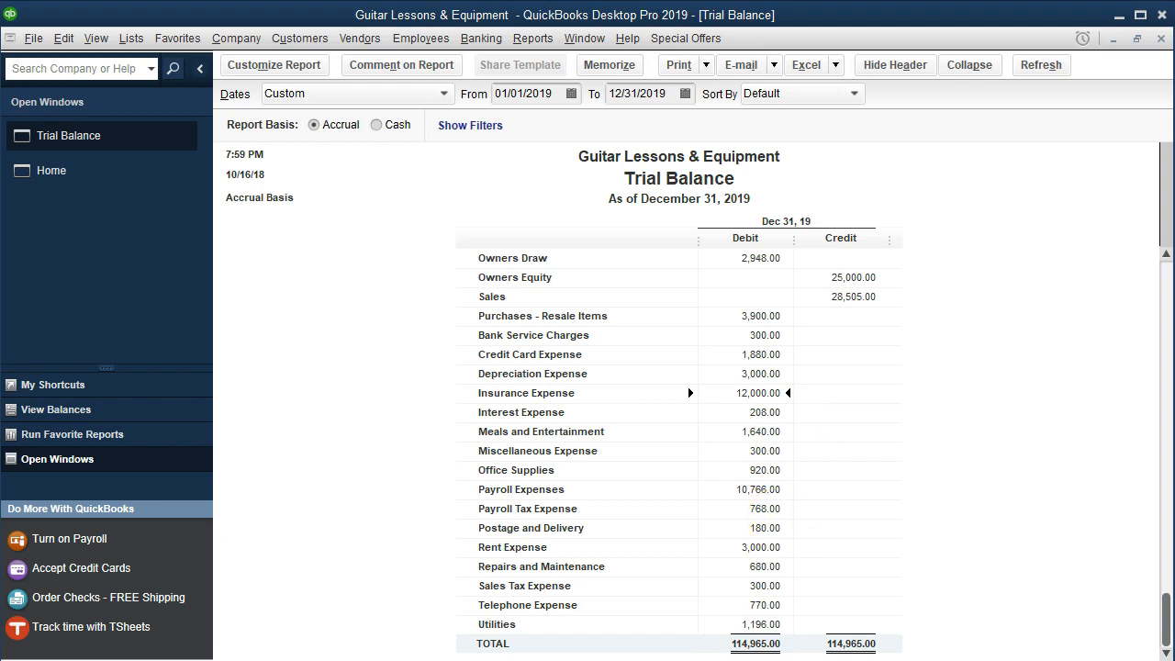
With Calculator beside the Insurance Coverage slide, compute the monthly and two-month insurance cost from 12000, and put both windows away
{"action": "left_click", "coordinate": [716, 640]}
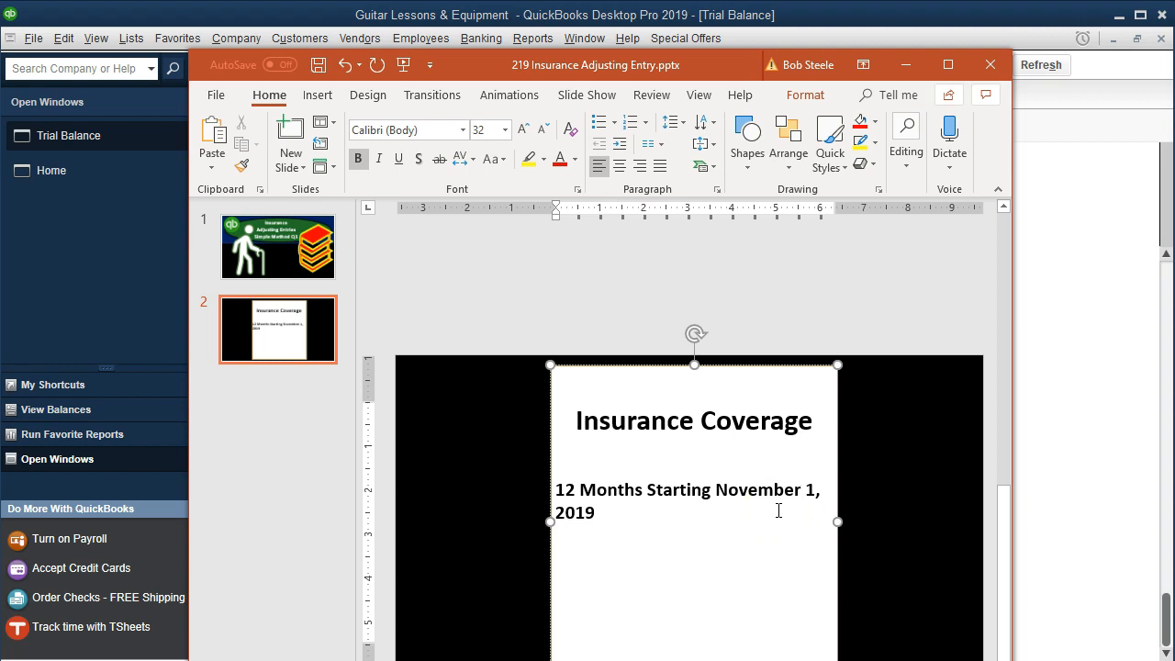
{"action": "key", "text": "alt+Tab"}
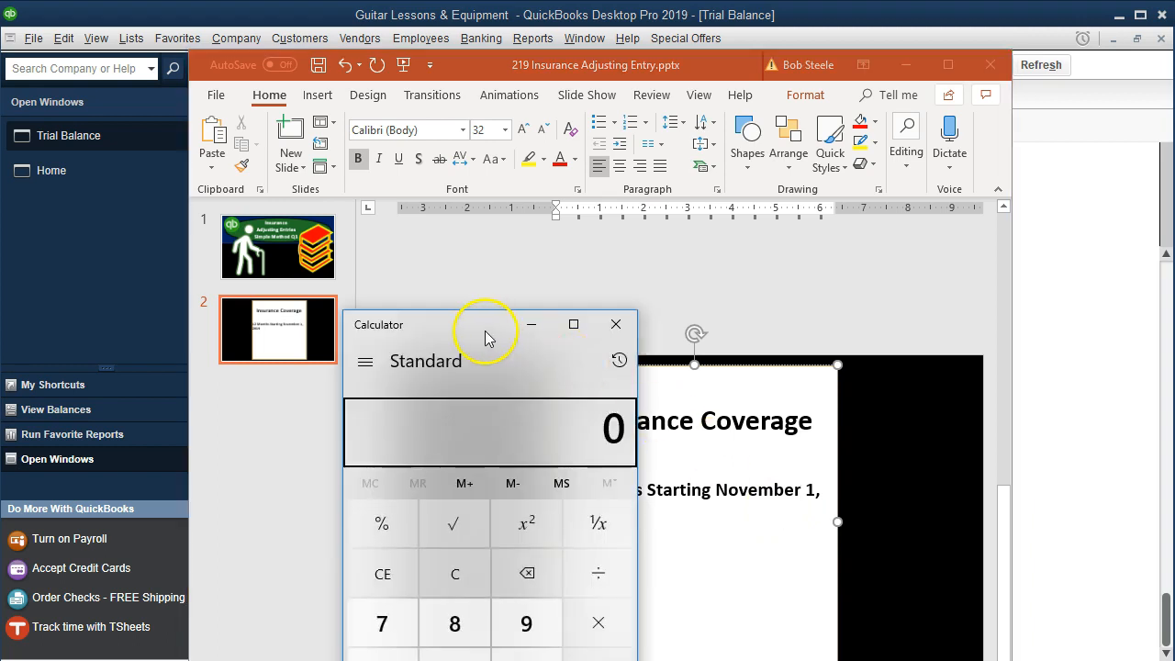
{"action": "left_click_drag", "start_coordinate": [486, 336], "coordinate": [335, 249]}
{"action": "type", "text": "12000"}
{"action": "key", "text": "slash"}
{"action": "type", "text": "1000"}
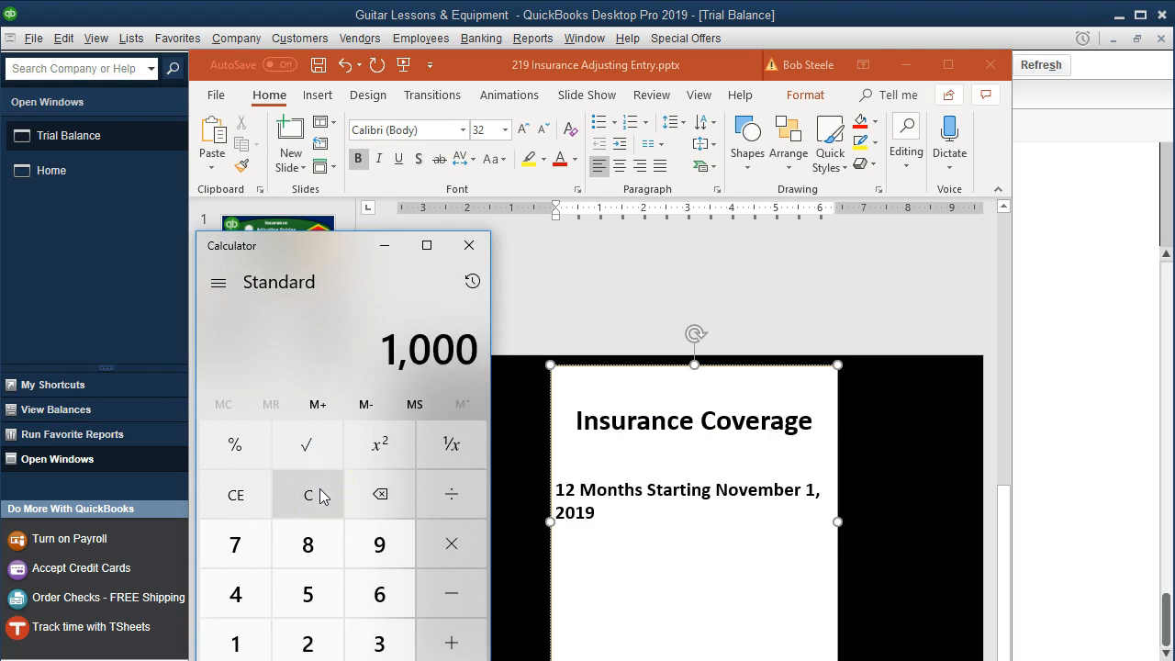
{"action": "type", "text": "2000"}
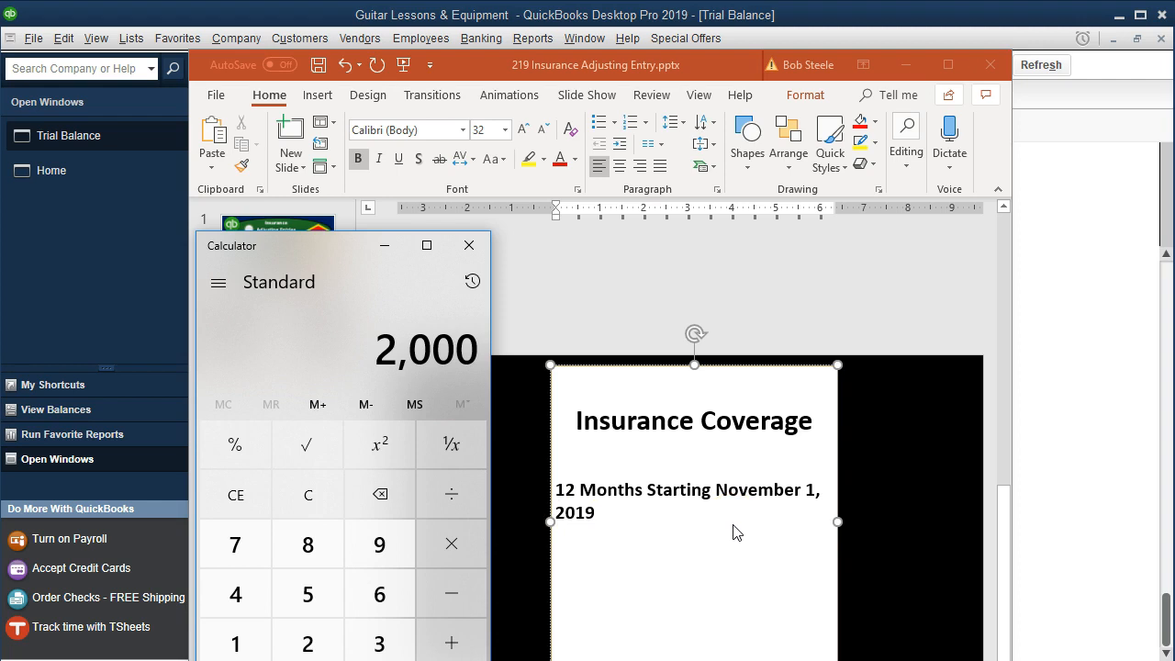
{"action": "left_click", "coordinate": [468, 246]}
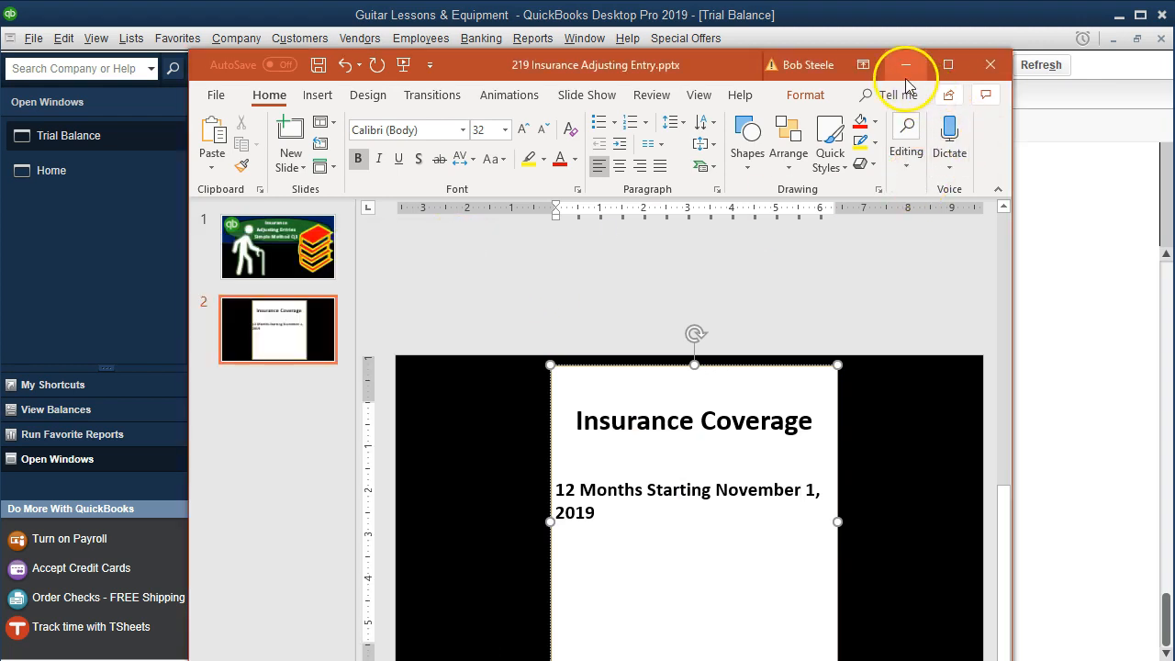
{"action": "left_click", "coordinate": [905, 66]}
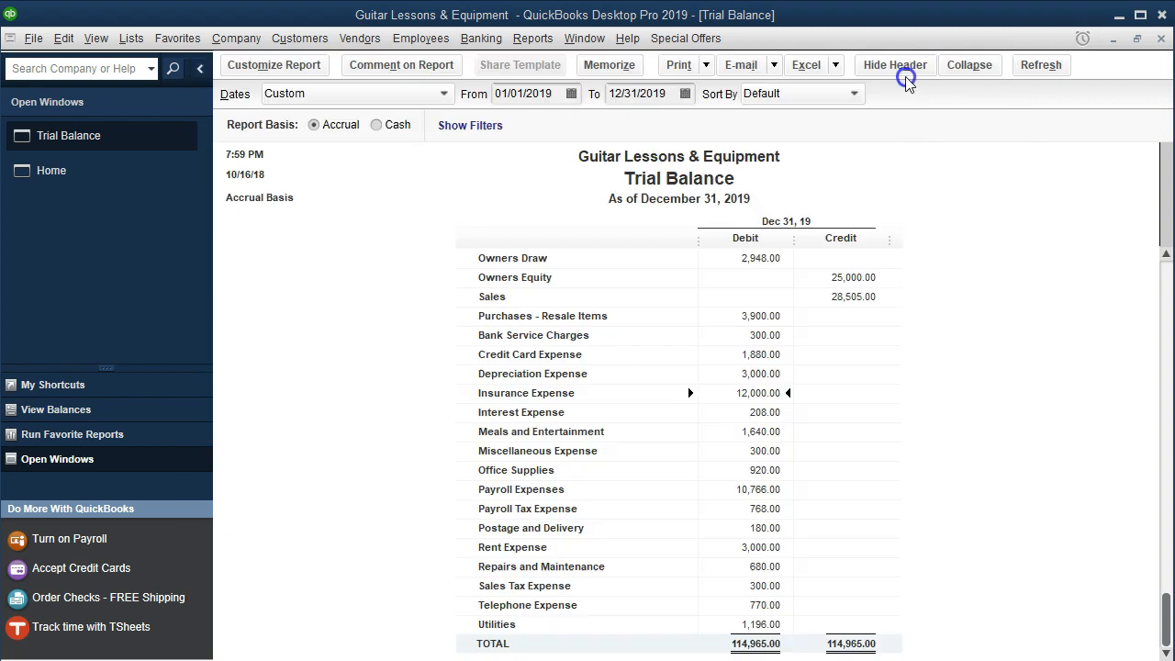
Switch to the adjusting entry worksheet in Excel and examine the Prepaid Insurance and Insurance Expense rows
{"action": "left_click", "coordinate": [1109, 19]}
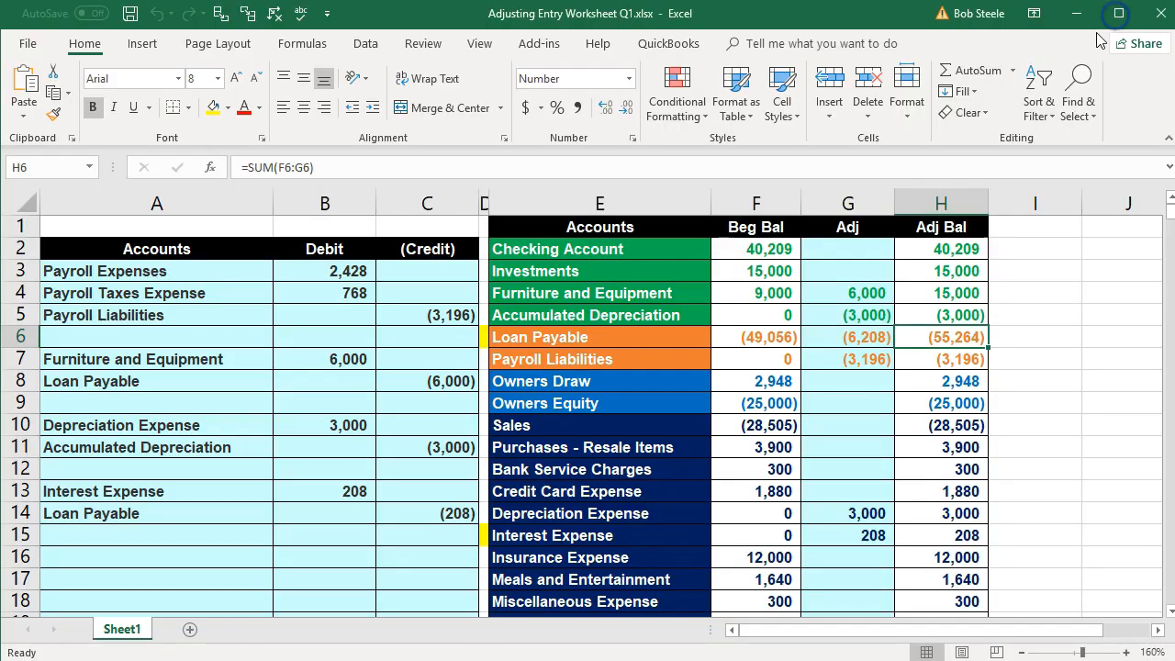
{"action": "left_click", "coordinate": [692, 422]}
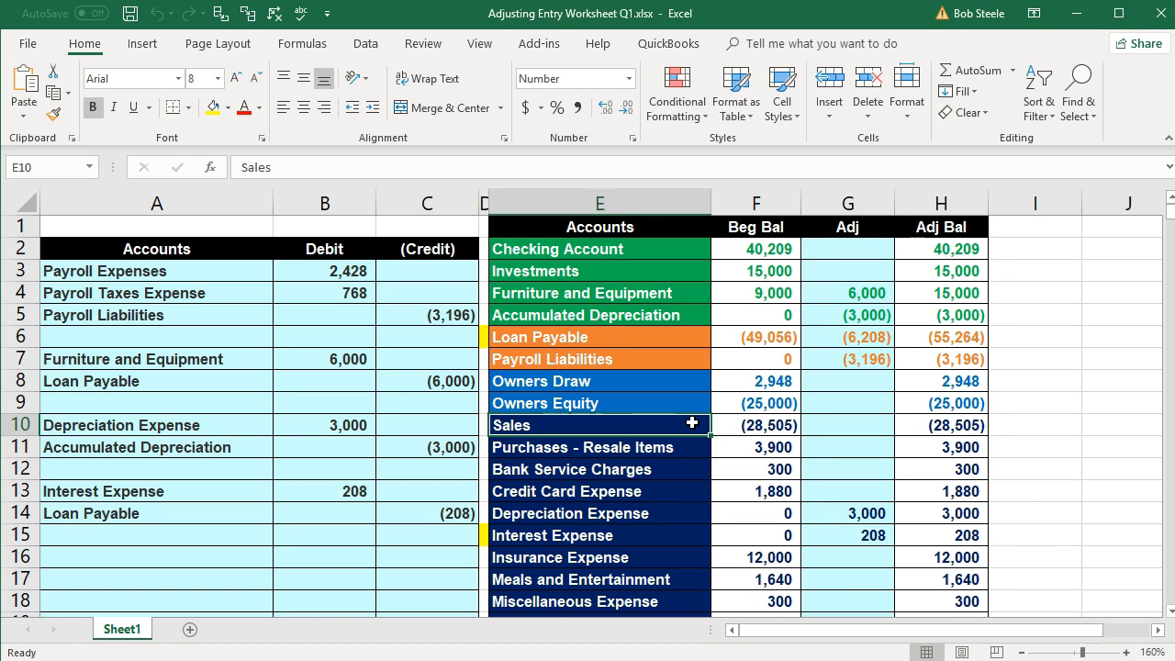
{"action": "left_click", "coordinate": [669, 449]}
{"action": "scroll", "coordinate": [670, 456], "scroll_direction": "down", "scroll_amount": 1}
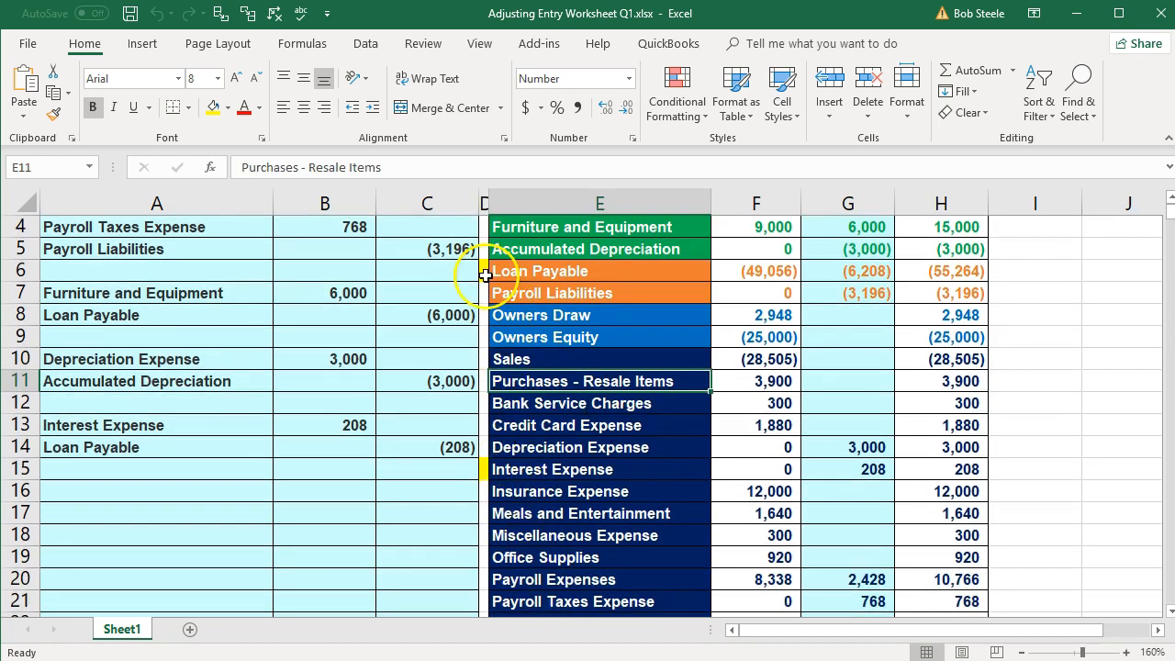
{"action": "scroll", "coordinate": [307, 535], "scroll_direction": "down", "scroll_amount": 2}
{"action": "left_click", "coordinate": [367, 506]}
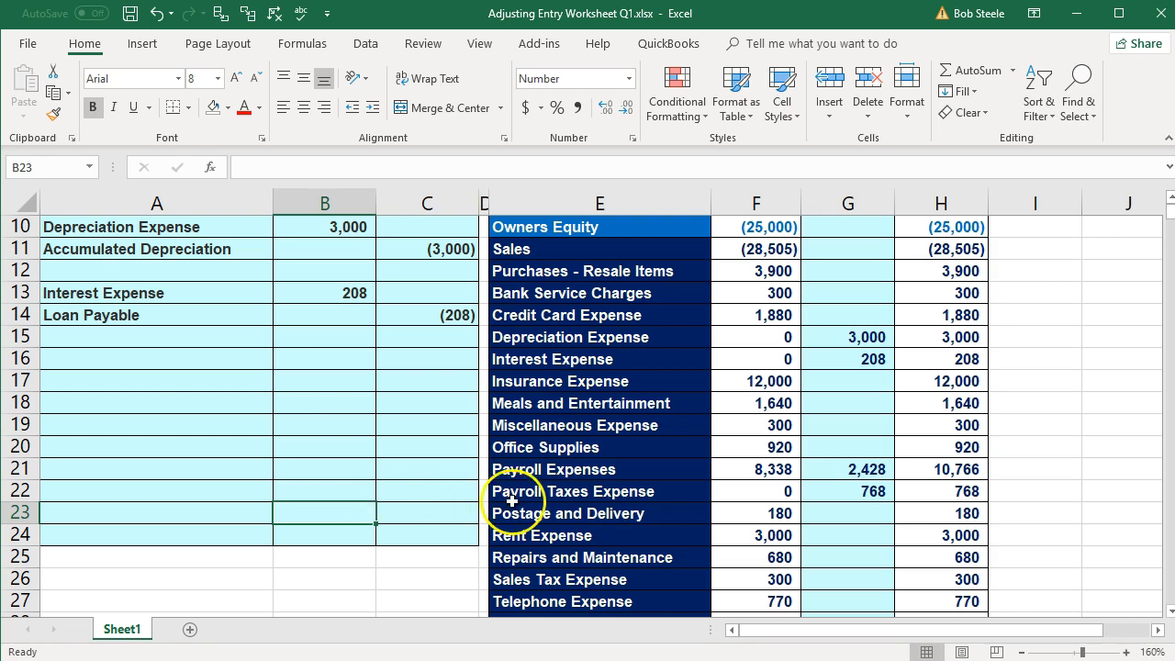
{"action": "left_click", "coordinate": [736, 385]}
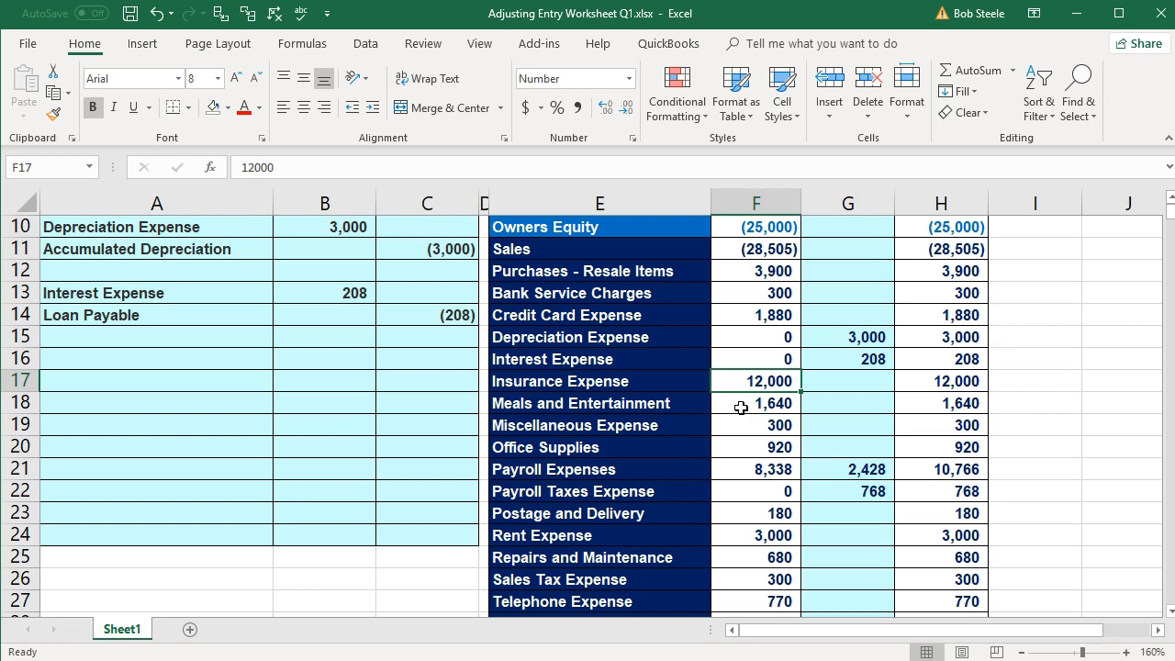
{"action": "scroll", "coordinate": [741, 407], "scroll_direction": "up", "scroll_amount": 3}
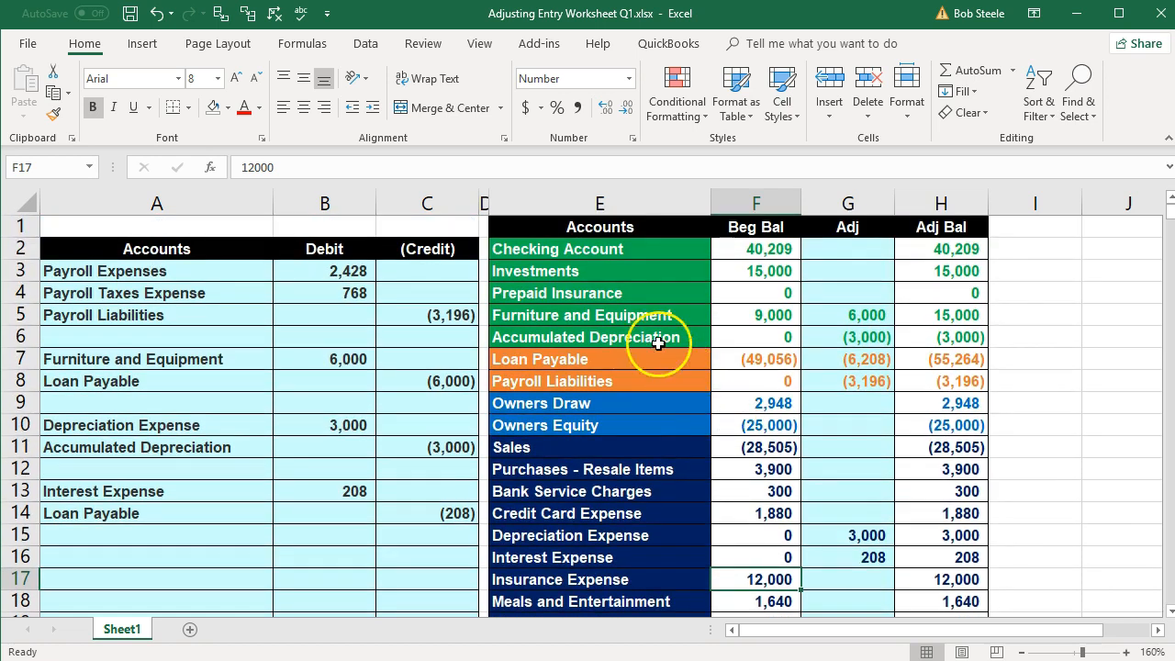
{"action": "left_click", "coordinate": [611, 291]}
{"action": "scroll", "coordinate": [638, 422], "scroll_direction": "down", "scroll_amount": 4}
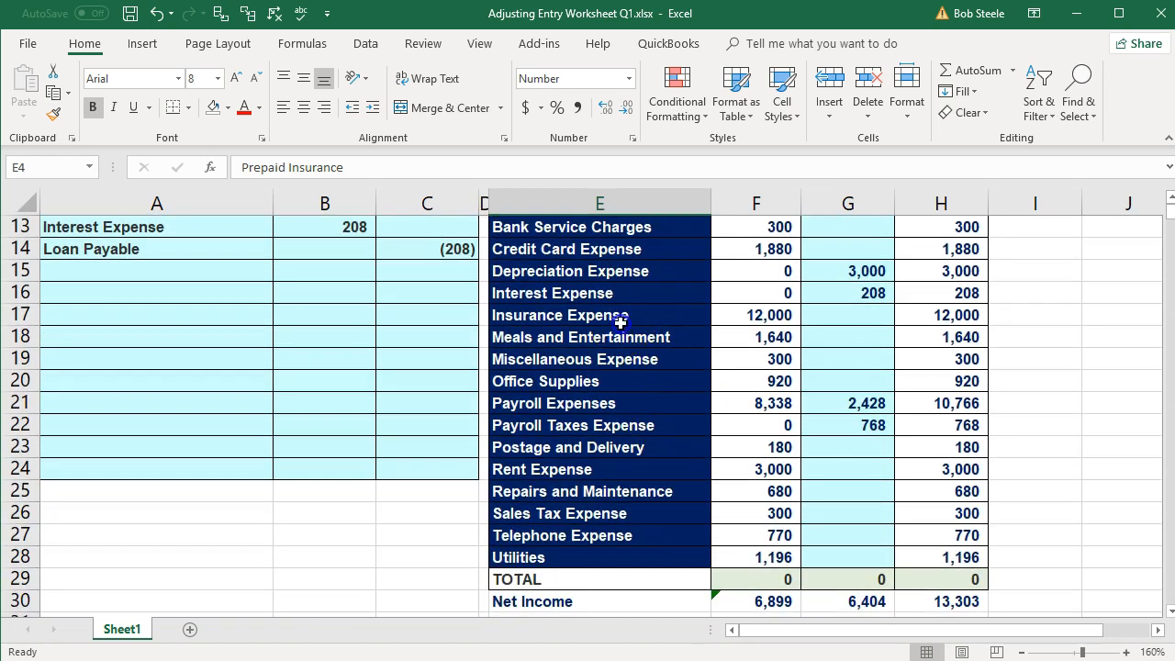
Copy the Insurance Expense account name from the trial balance into the adjusting entry's credit line at A17
{"action": "left_click", "coordinate": [621, 321]}
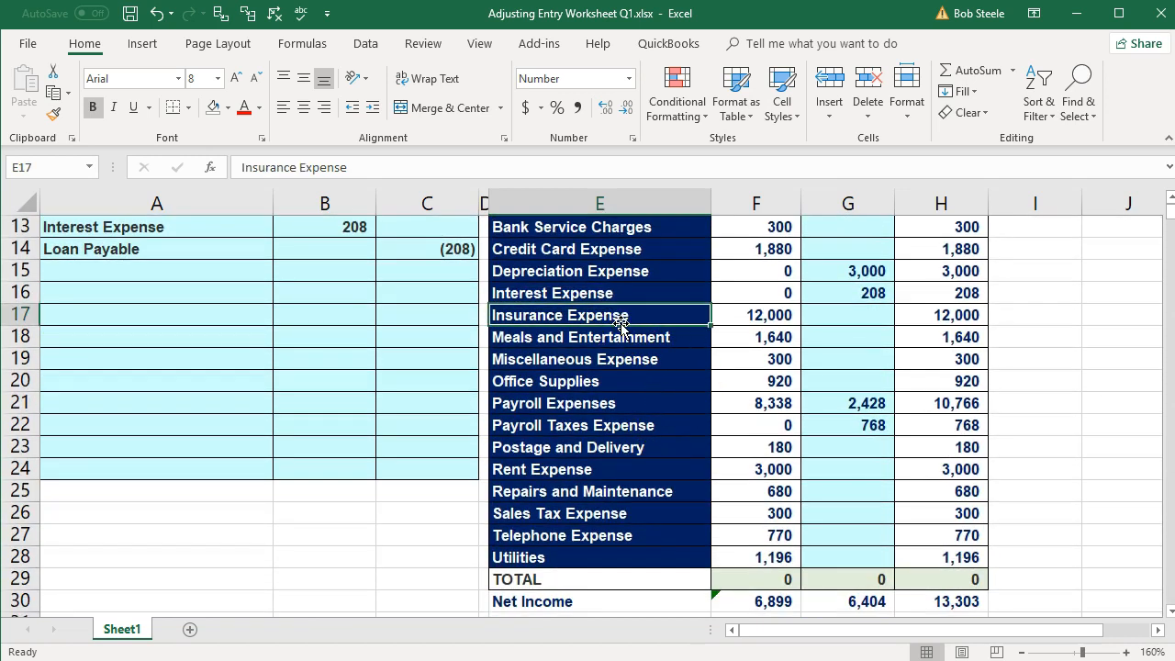
{"action": "right_click", "coordinate": [620, 312]}
{"action": "left_click", "coordinate": [663, 338]}
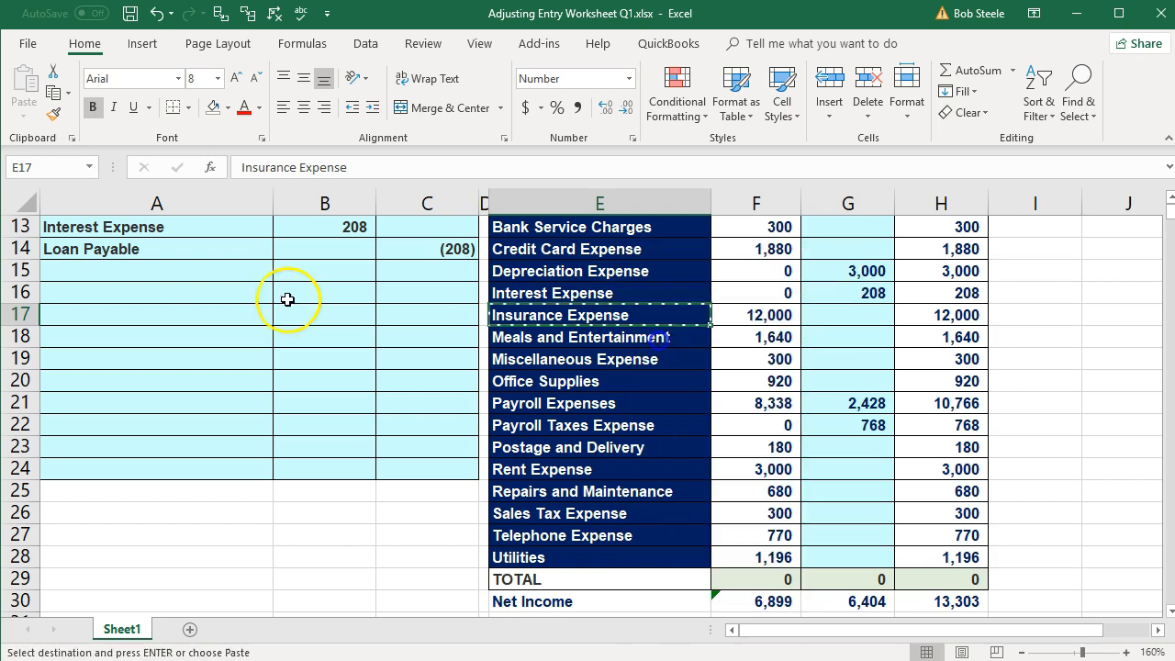
{"action": "left_click", "coordinate": [153, 312]}
{"action": "right_click", "coordinate": [153, 312]}
{"action": "left_click", "coordinate": [215, 391]}
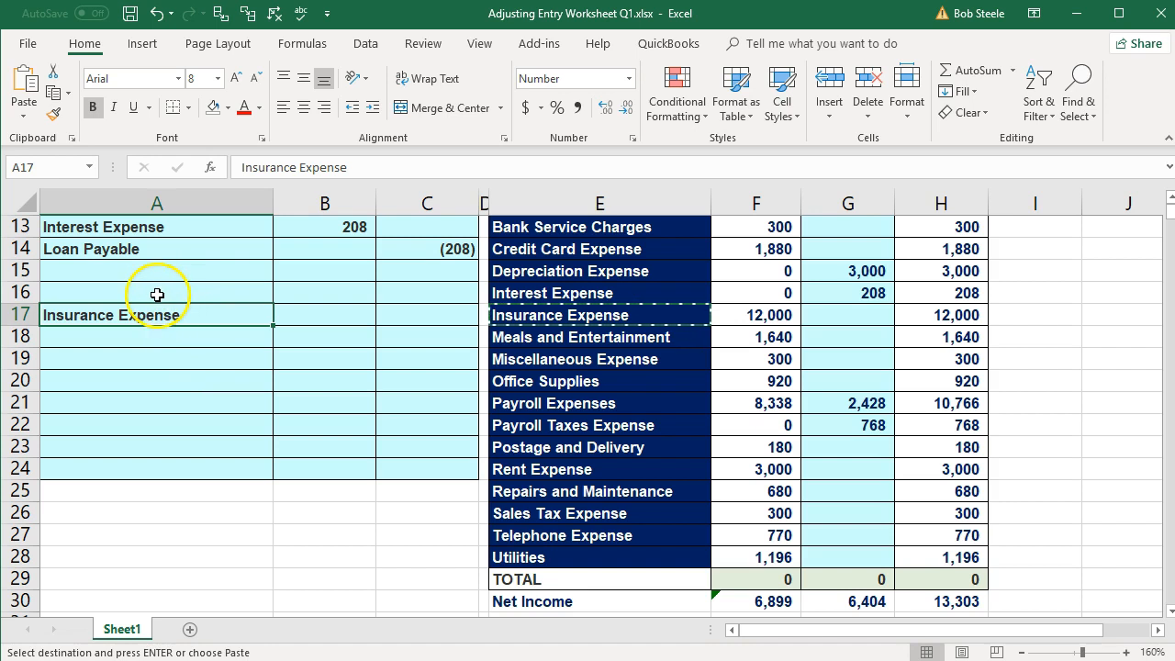
Enter the debit amount in B16, above the Insurance Expense line, as the formula =12000-2000
{"action": "left_click", "coordinate": [431, 317]}
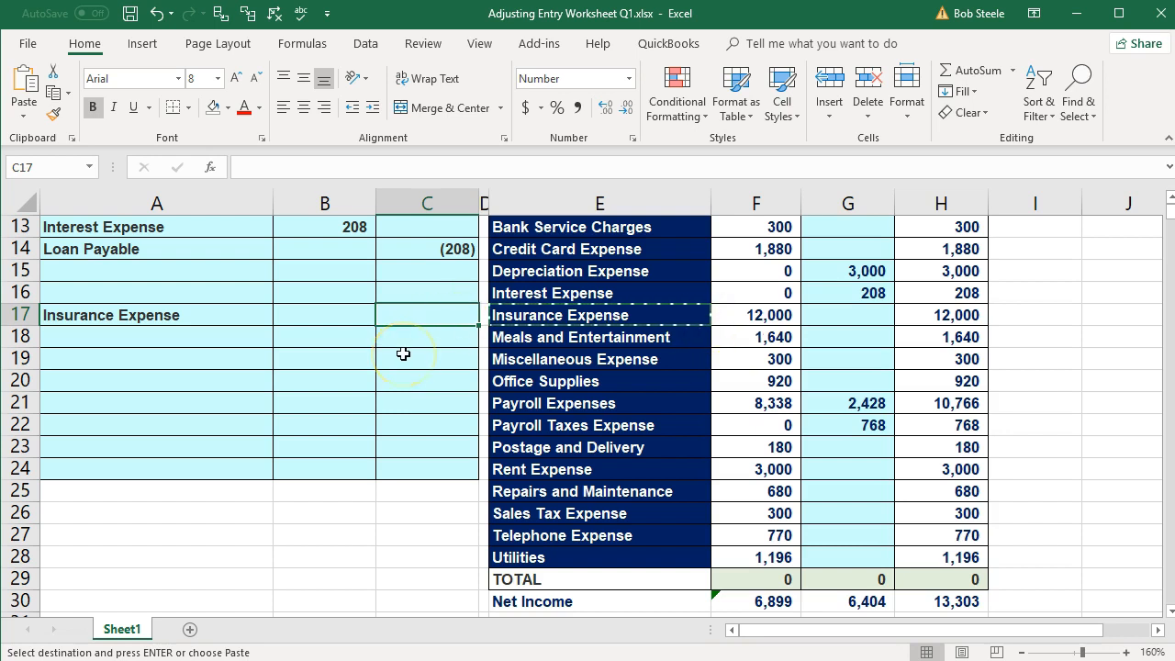
{"action": "left_click", "coordinate": [324, 292]}
{"action": "type", "text": "="}
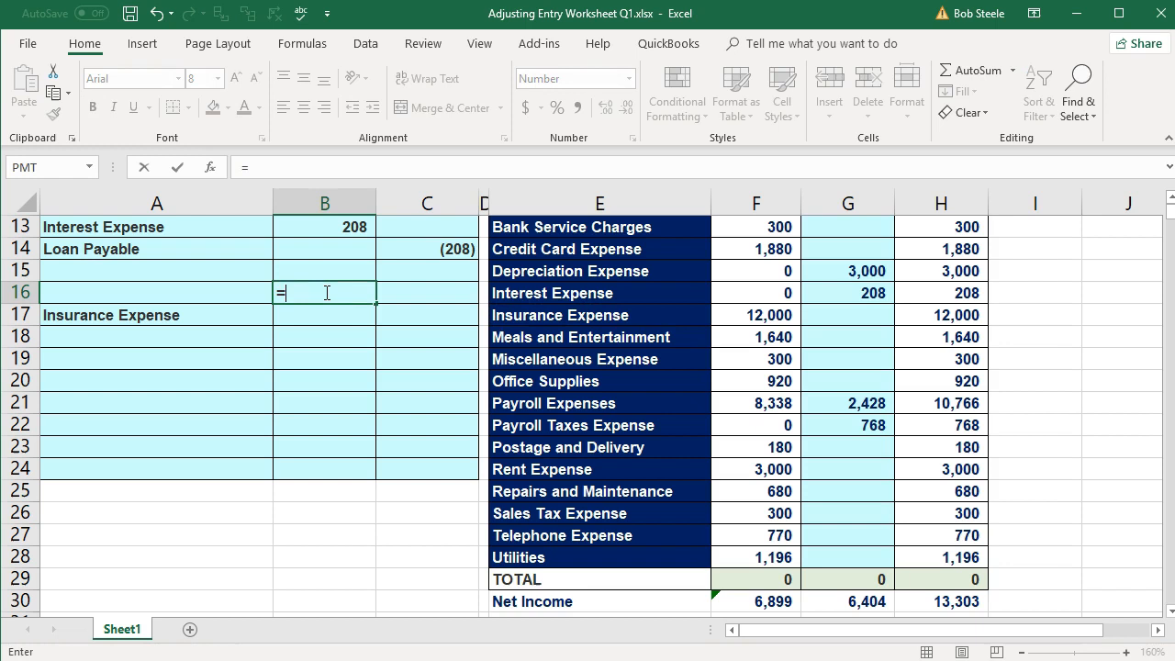
{"action": "type", "text": "12000-2000"}
{"action": "key", "text": "Return"}
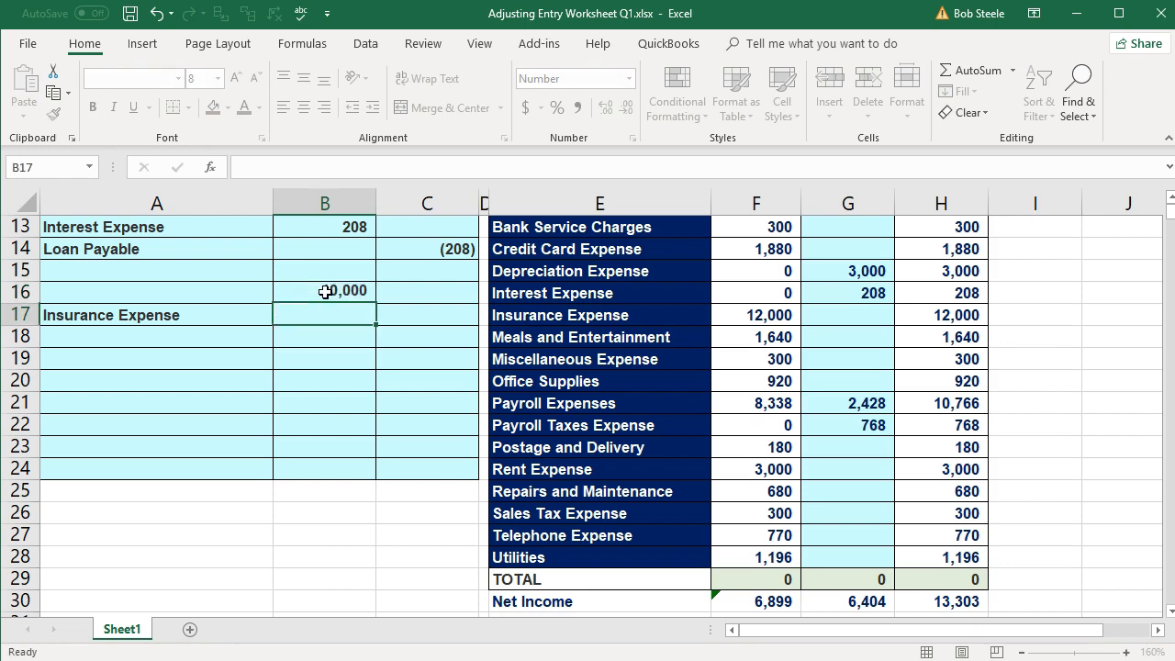
Enter the Insurance Expense credit in C17 as the negative of the debit in B16
{"action": "key", "text": "Right"}
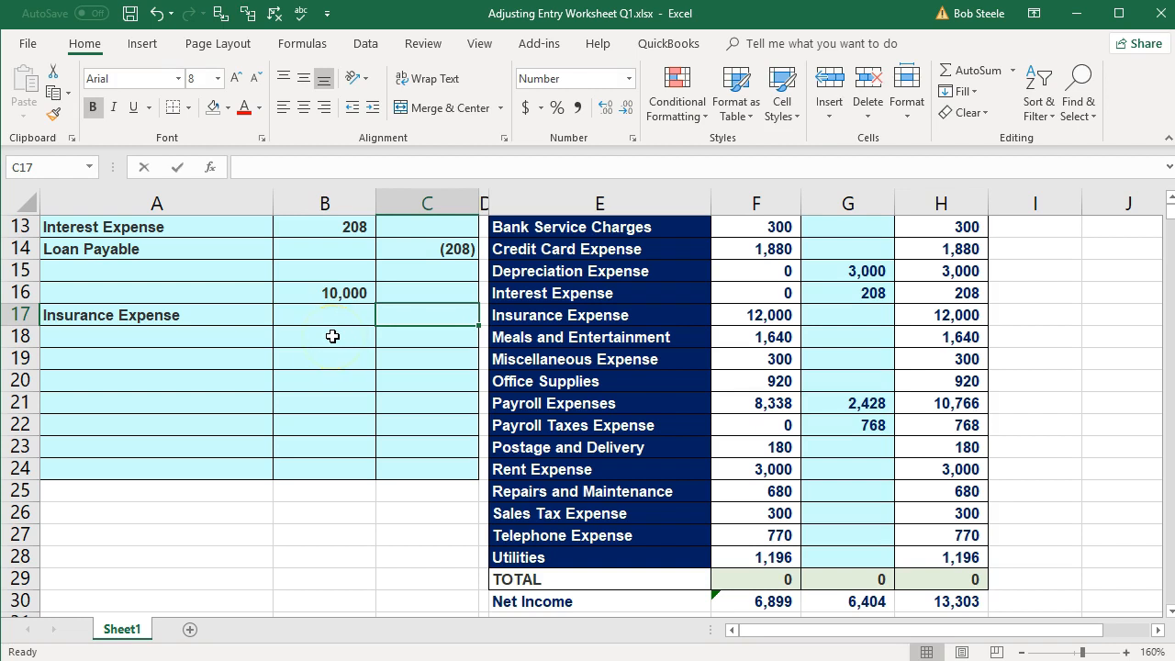
{"action": "type", "text": "=-"}
{"action": "key", "text": "Up"}
{"action": "key", "text": "Left"}
{"action": "key", "text": "Return"}
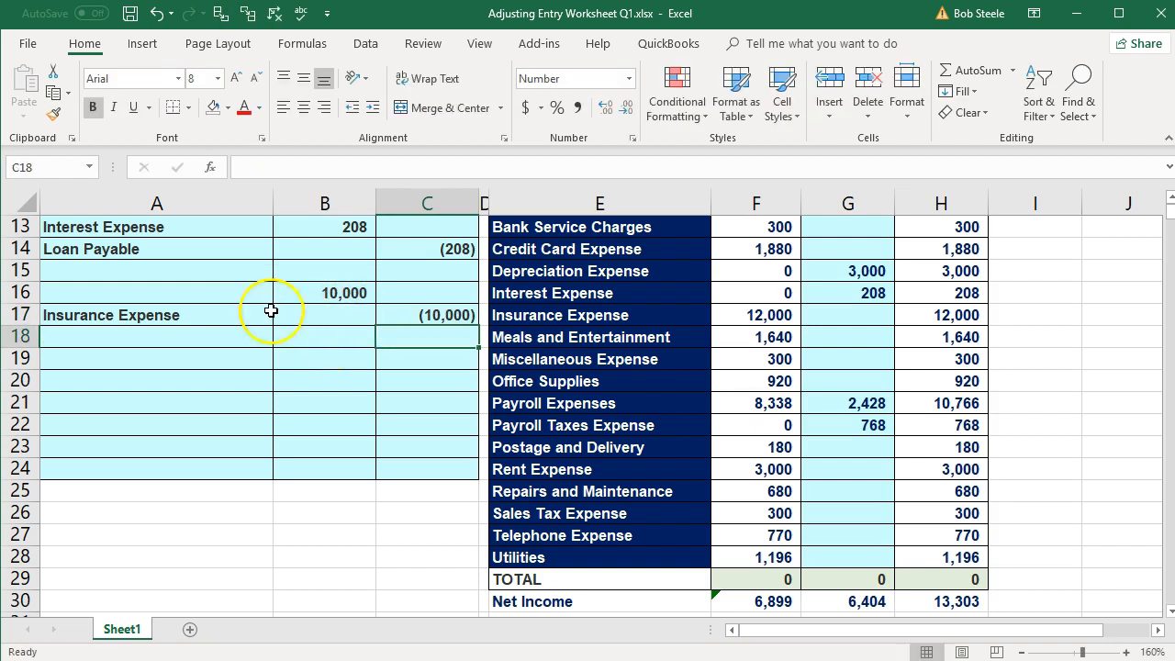
Copy the Prepaid Insurance account name from the trial balance into the debit line at A16
{"action": "left_click", "coordinate": [223, 293]}
{"action": "scroll", "coordinate": [472, 394], "scroll_direction": "up", "scroll_amount": 3}
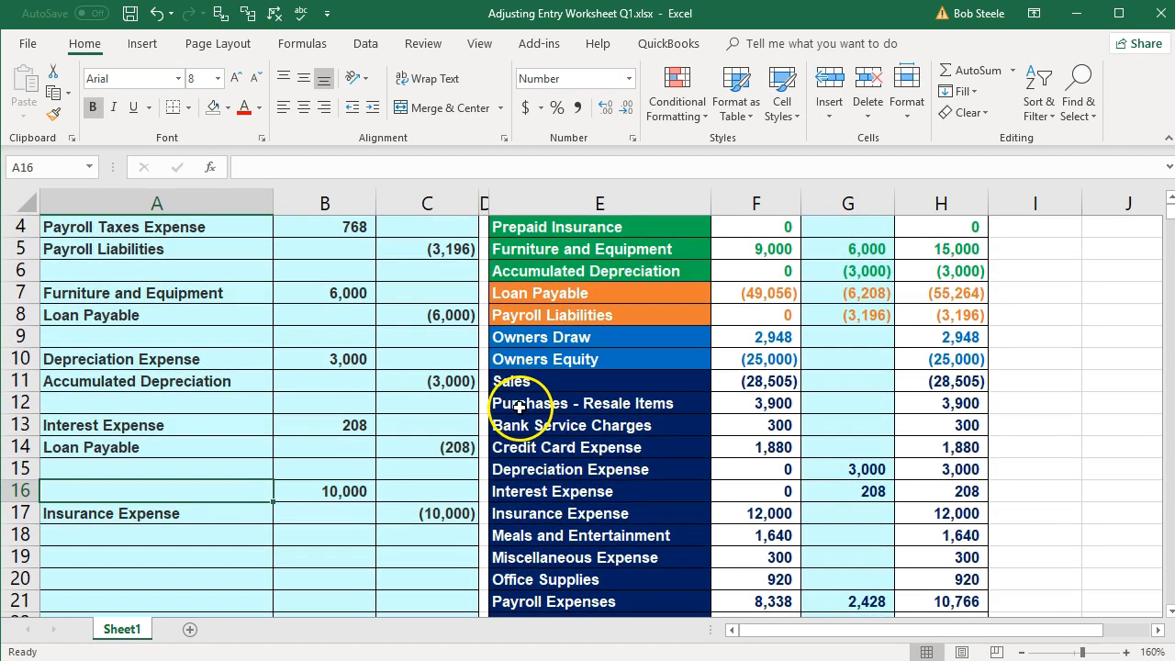
{"action": "scroll", "coordinate": [538, 394], "scroll_direction": "up", "scroll_amount": 1}
{"action": "right_click", "coordinate": [562, 293]}
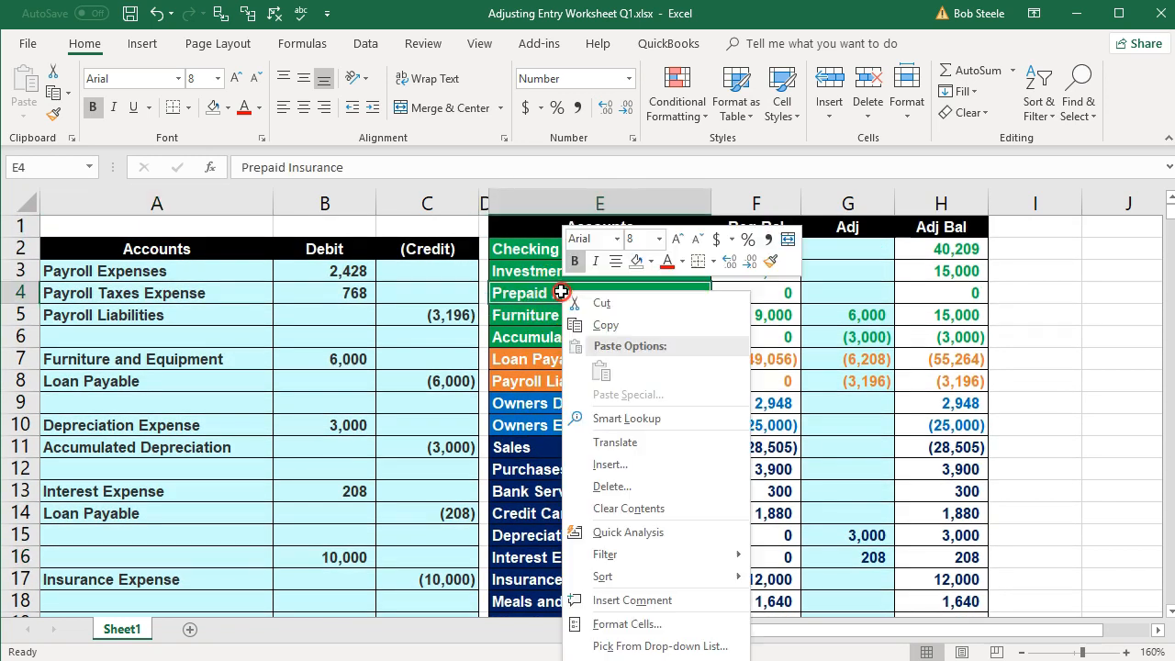
{"action": "left_click", "coordinate": [593, 325]}
{"action": "scroll", "coordinate": [223, 498], "scroll_direction": "down", "scroll_amount": 1}
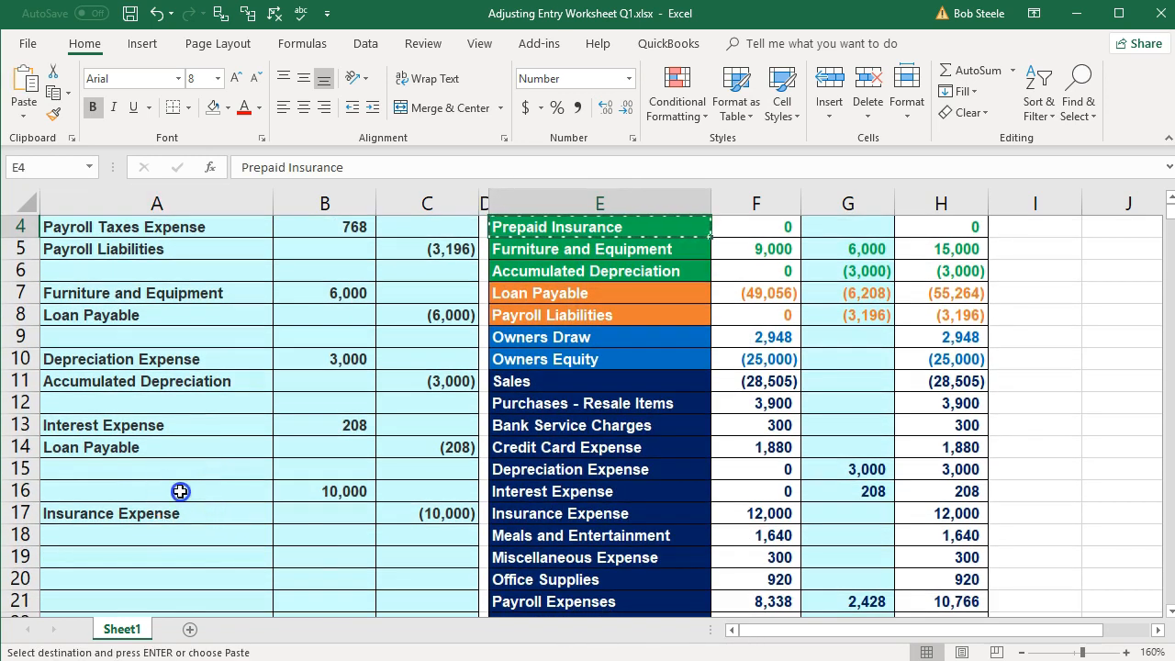
{"action": "right_click", "coordinate": [181, 491]}
{"action": "left_click", "coordinate": [248, 182]}
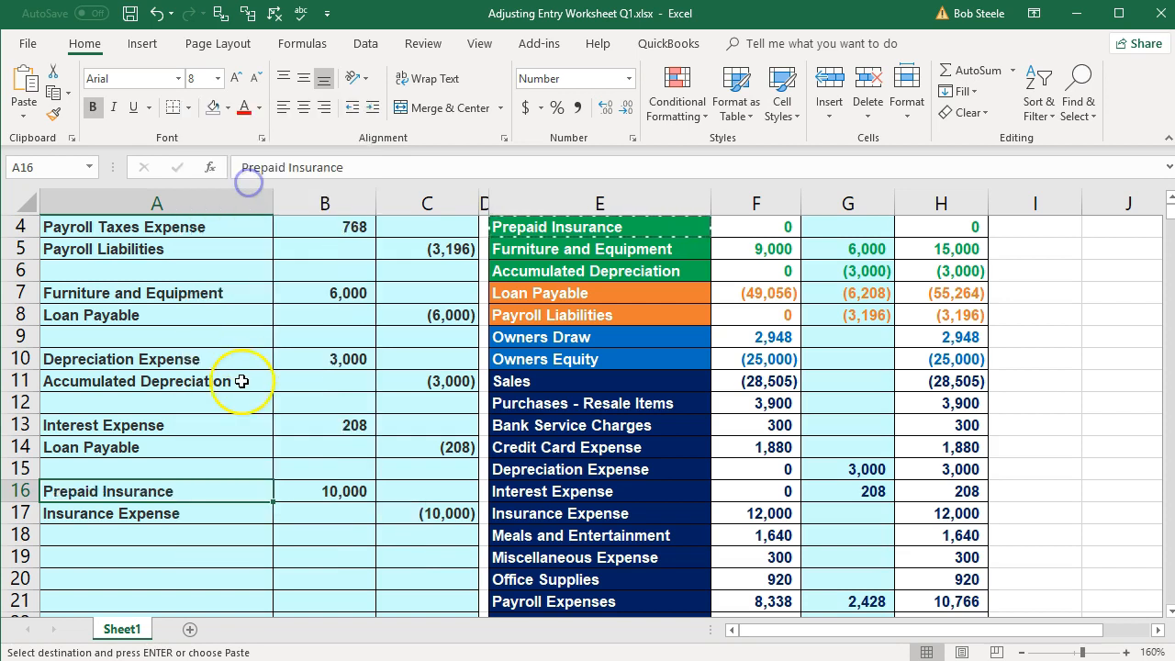
Link the Insurance Expense adjustment in G17 to the credit in C17 and check the adjusted balance formula
{"action": "scroll", "coordinate": [241, 381], "scroll_direction": "down", "scroll_amount": 1}
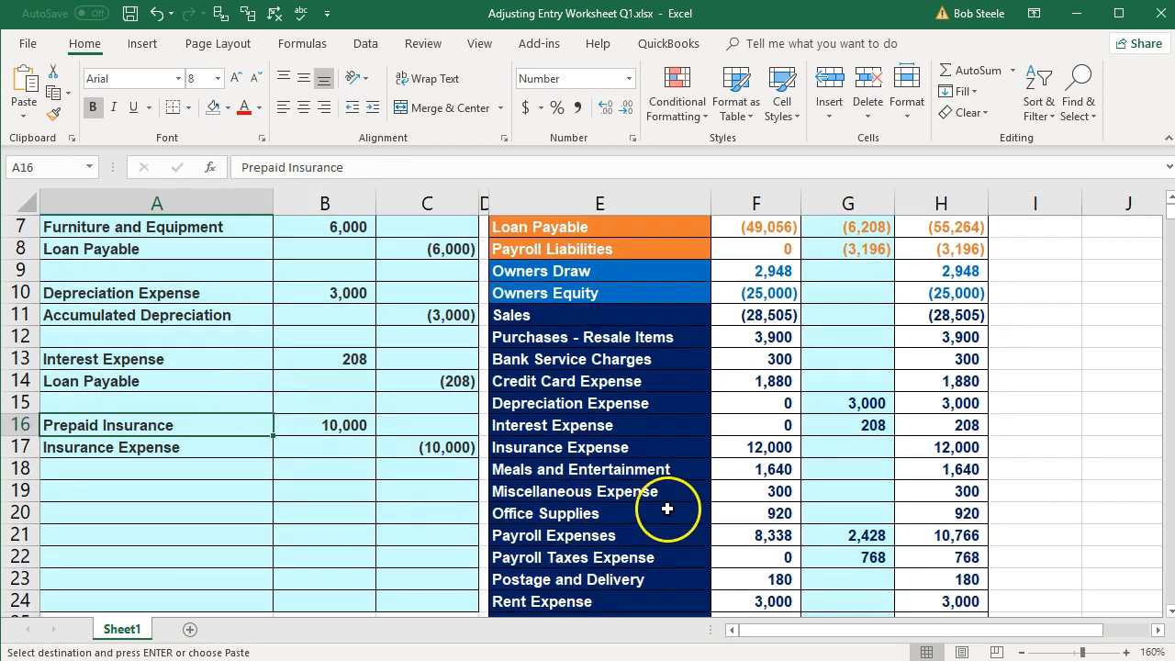
{"action": "left_click", "coordinate": [920, 449]}
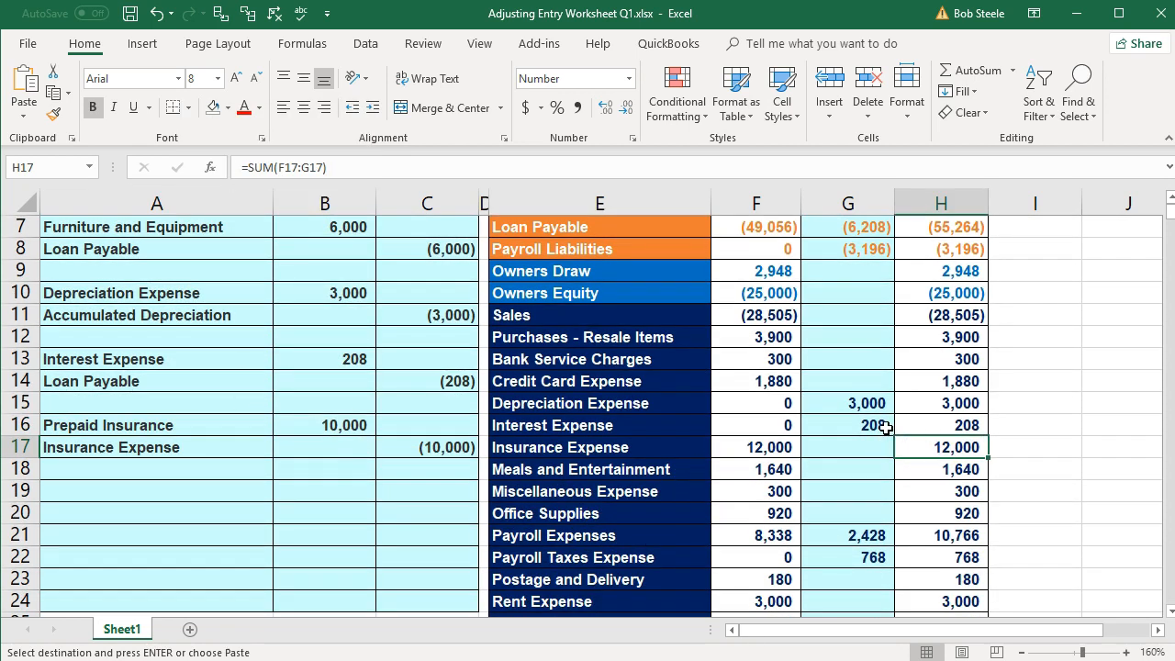
{"action": "left_click", "coordinate": [896, 443]}
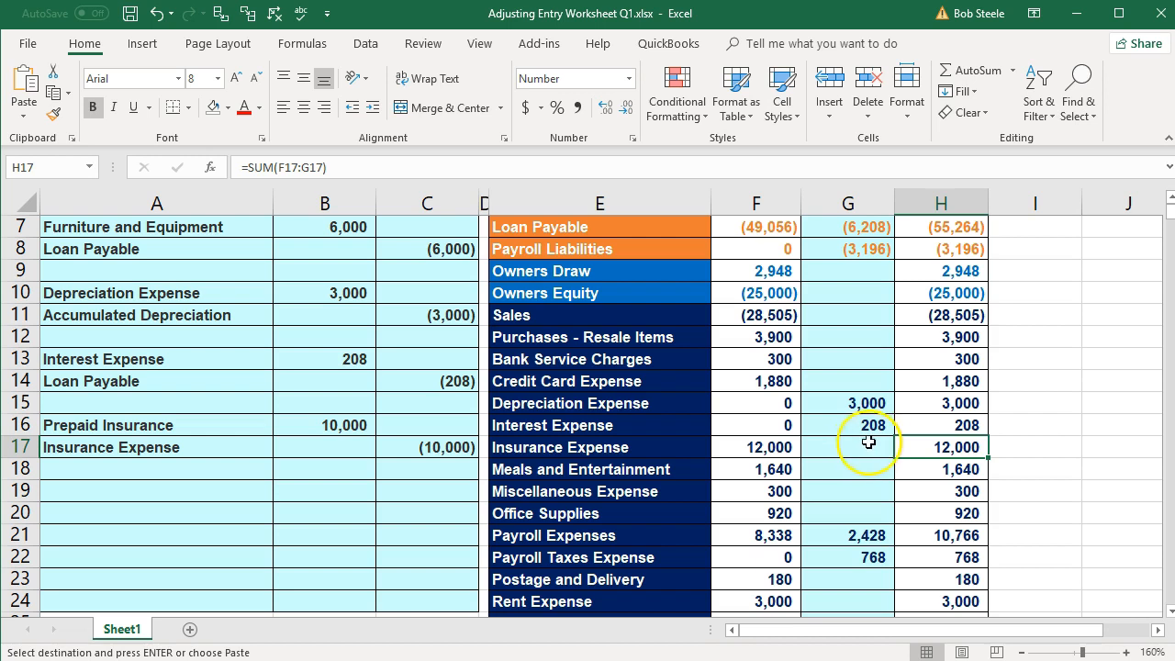
{"action": "left_click", "coordinate": [858, 445]}
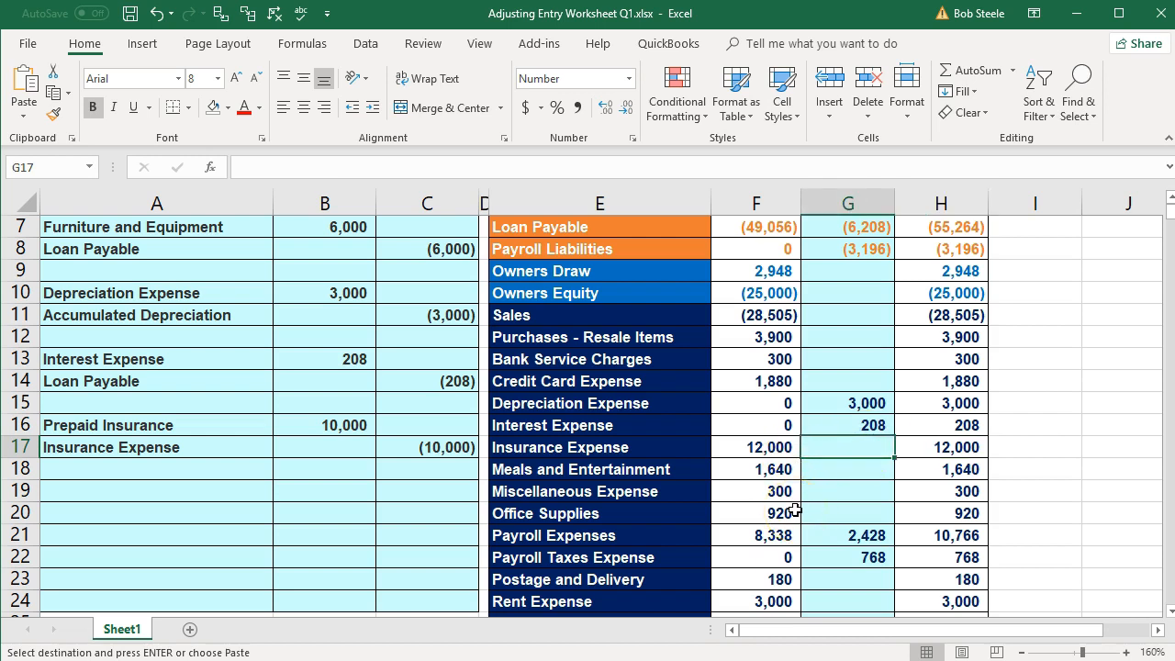
{"action": "type", "text": "="}
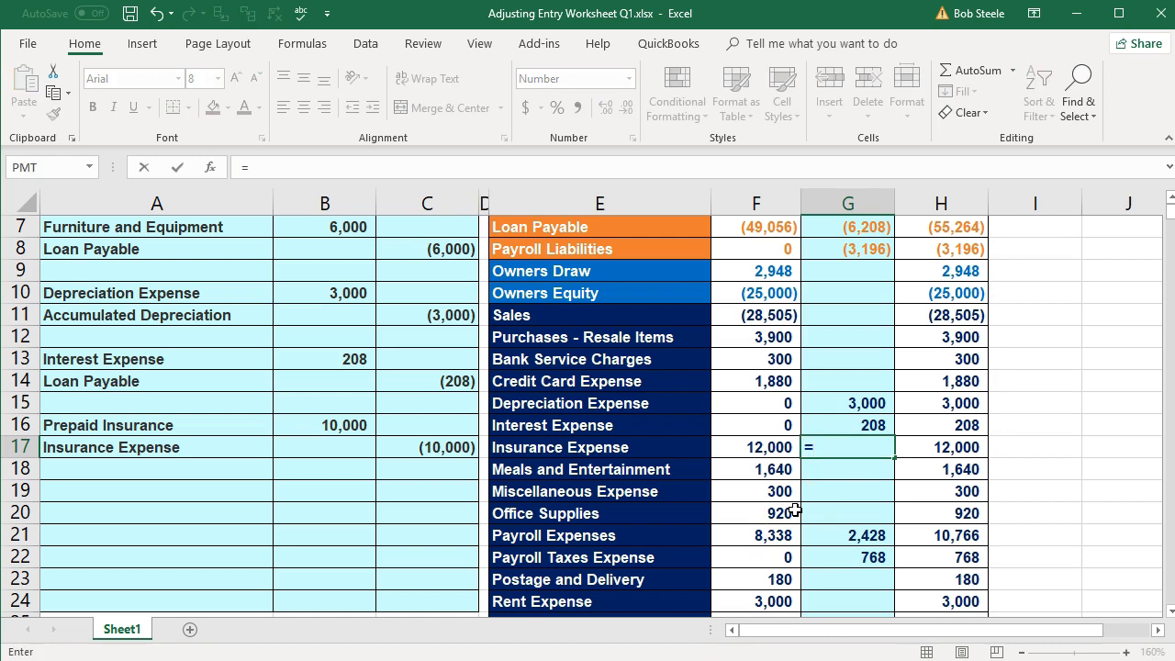
{"action": "left_click", "coordinate": [457, 448]}
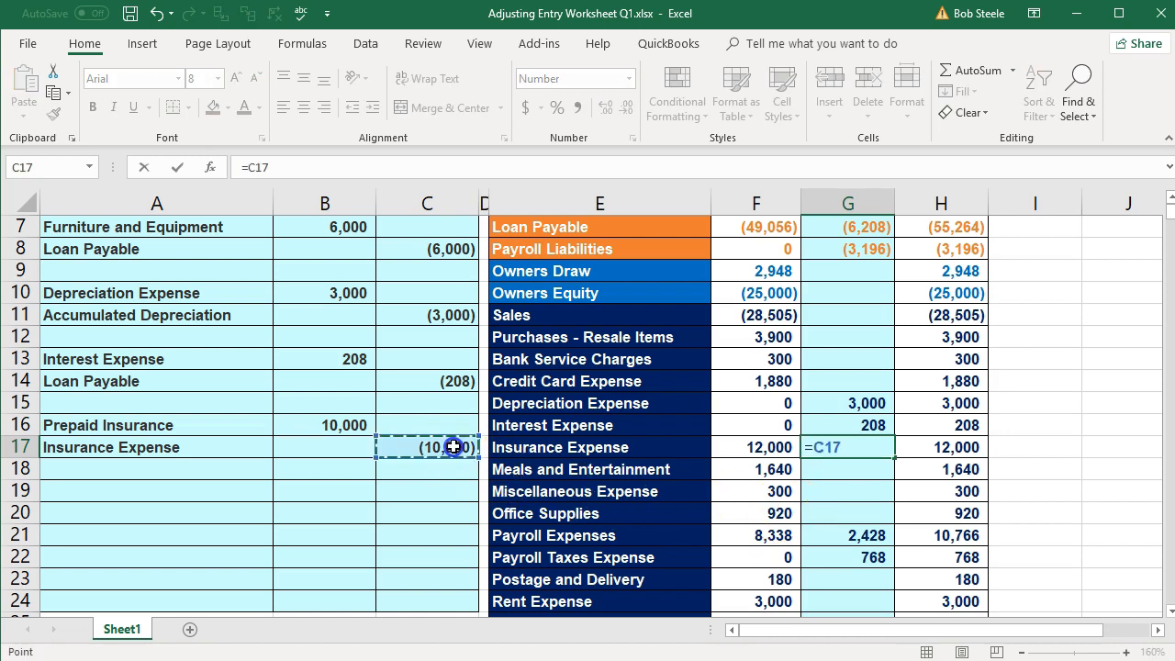
{"action": "key", "text": "Return"}
{"action": "left_click", "coordinate": [982, 452]}
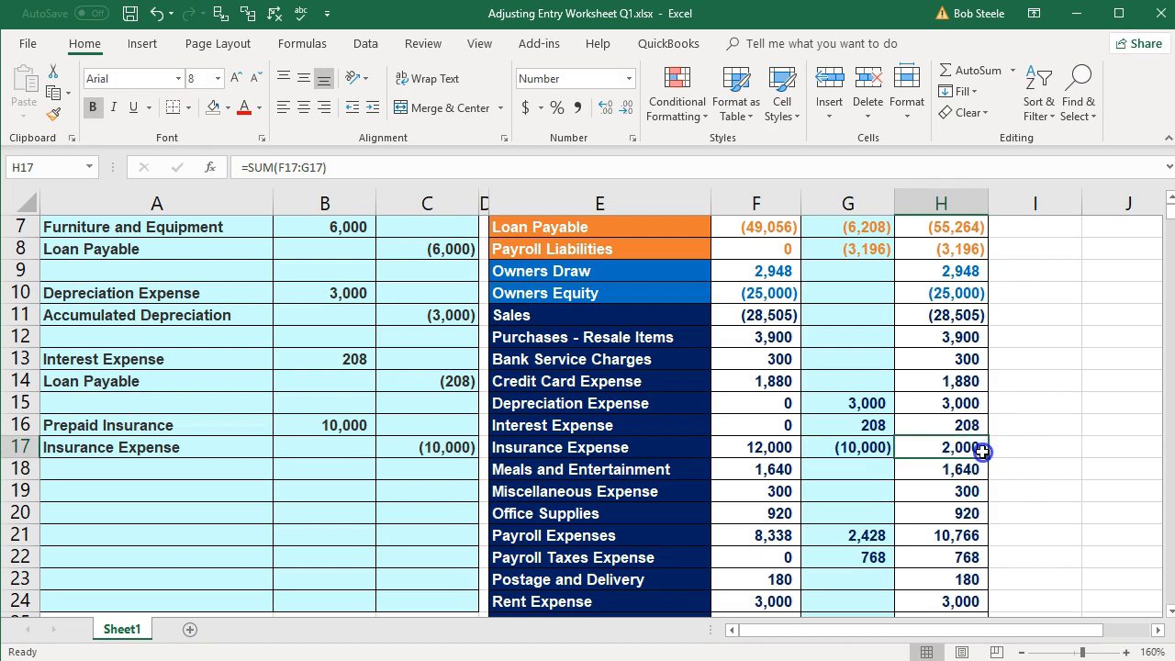
Link the Prepaid Insurance adjustment in G4 to the debit in B16 and check the adjusted balance and worksheet totals
{"action": "scroll", "coordinate": [977, 486], "scroll_direction": "down", "scroll_amount": 3}
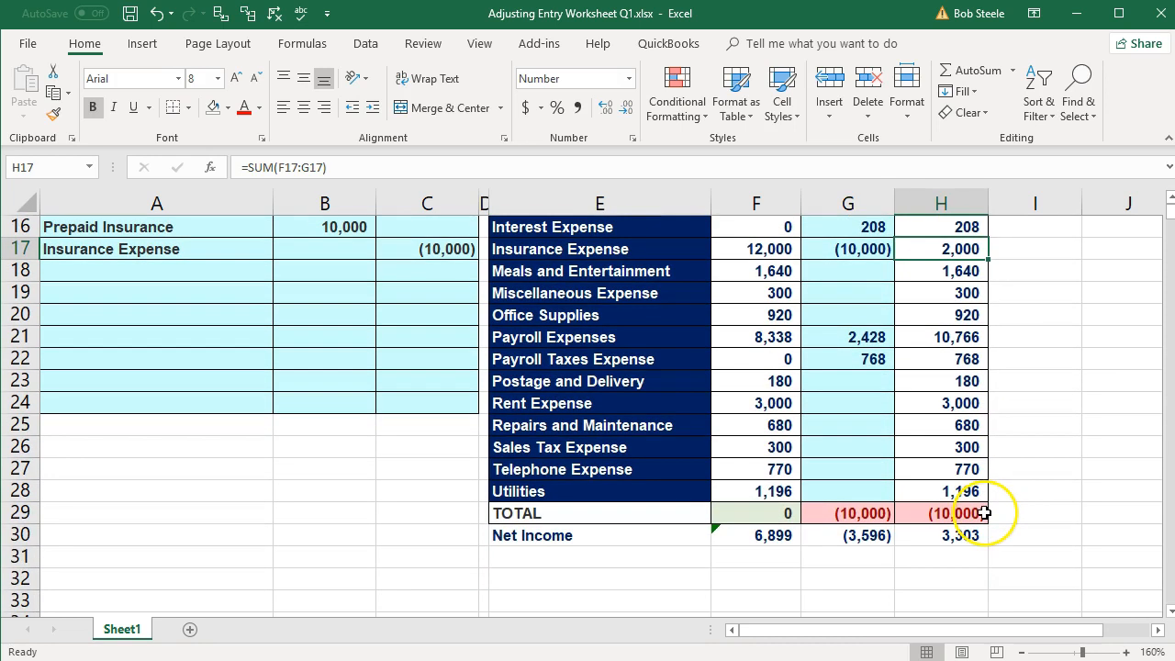
{"action": "scroll", "coordinate": [985, 518], "scroll_direction": "up", "scroll_amount": 1}
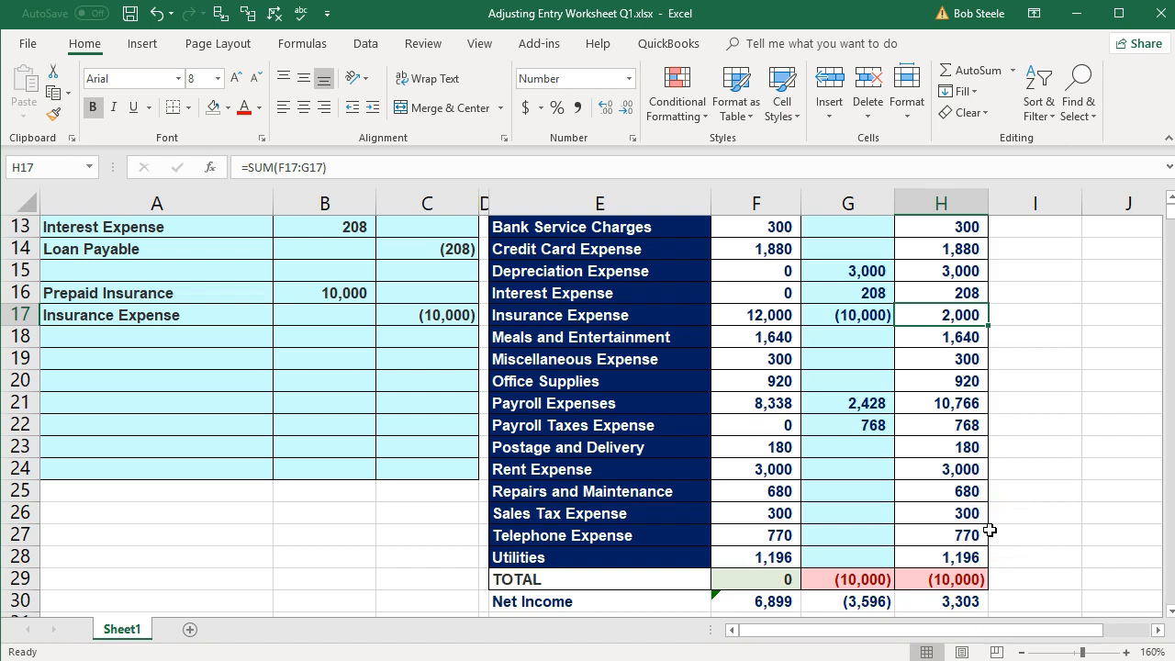
{"action": "scroll", "coordinate": [990, 531], "scroll_direction": "down", "scroll_amount": 1}
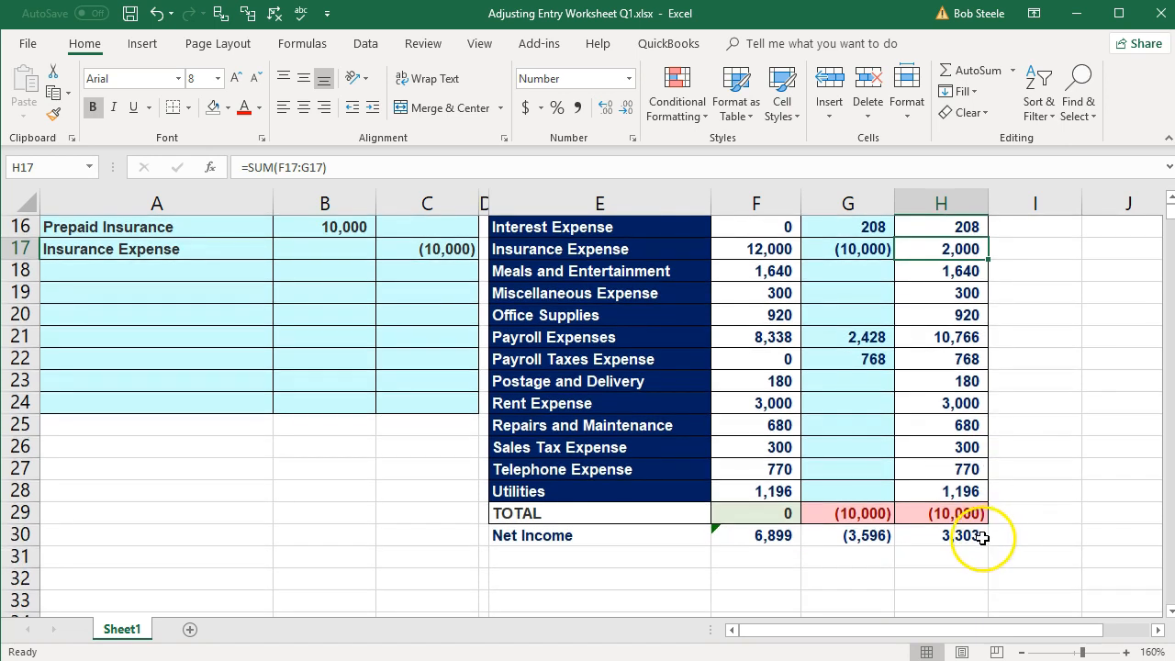
{"action": "scroll", "coordinate": [982, 547], "scroll_direction": "up", "scroll_amount": 5}
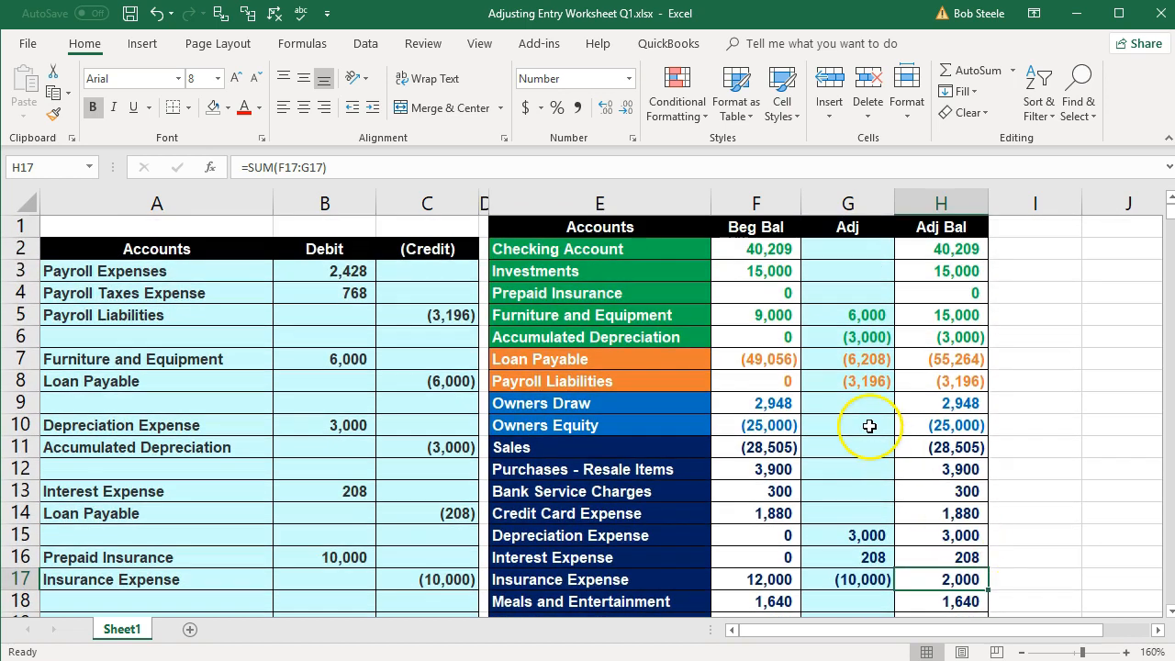
{"action": "left_click", "coordinate": [851, 294]}
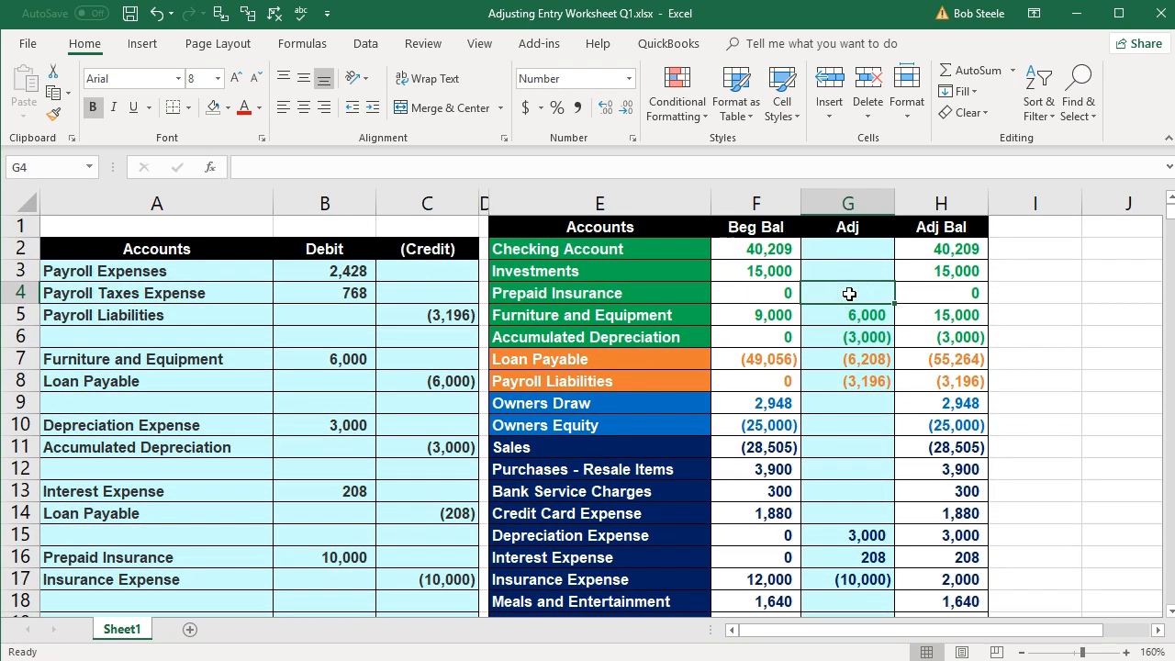
{"action": "type", "text": "="}
{"action": "left_click", "coordinate": [372, 554]}
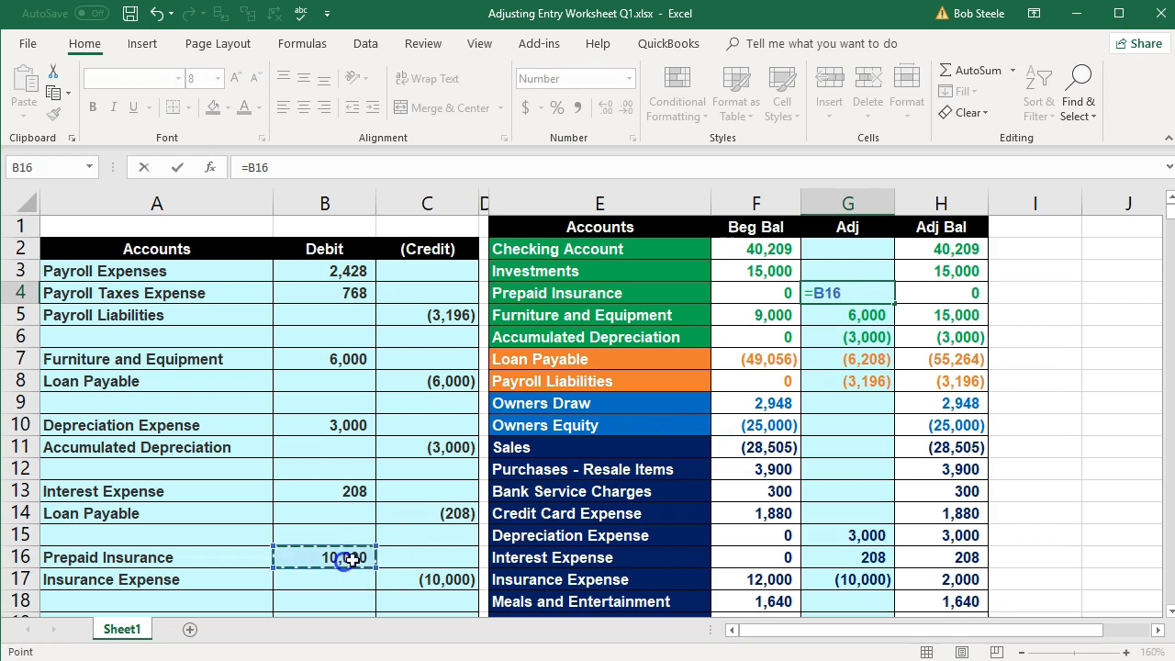
{"action": "key", "text": "Return"}
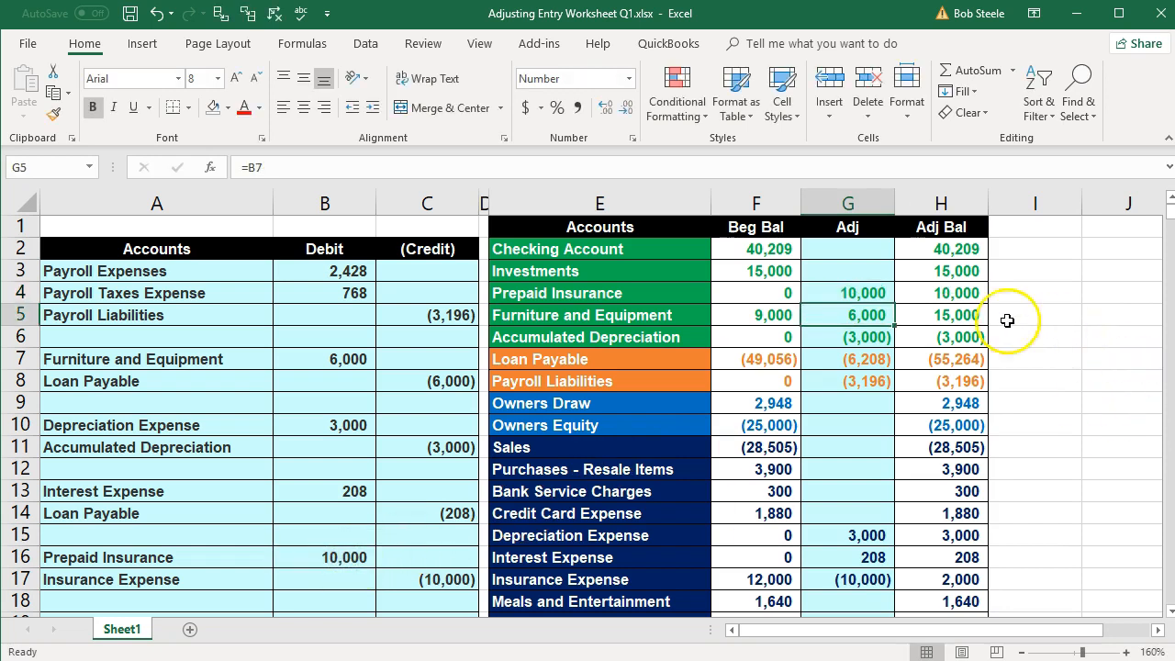
{"action": "left_click", "coordinate": [959, 294]}
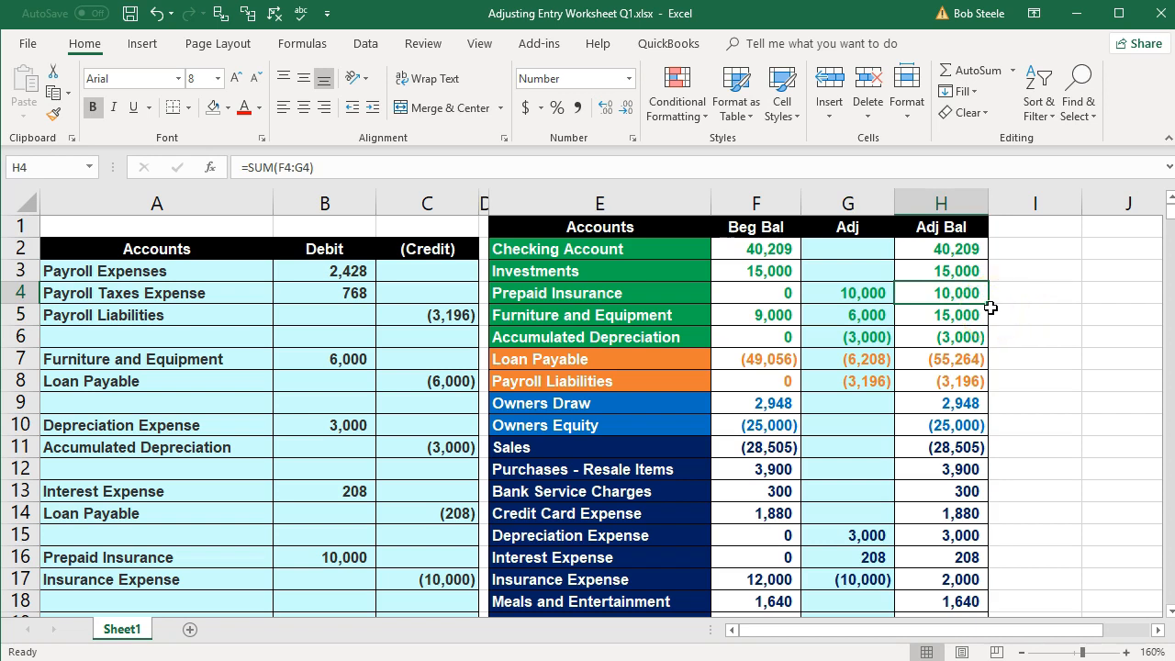
{"action": "scroll", "coordinate": [884, 462], "scroll_direction": "down", "scroll_amount": 4}
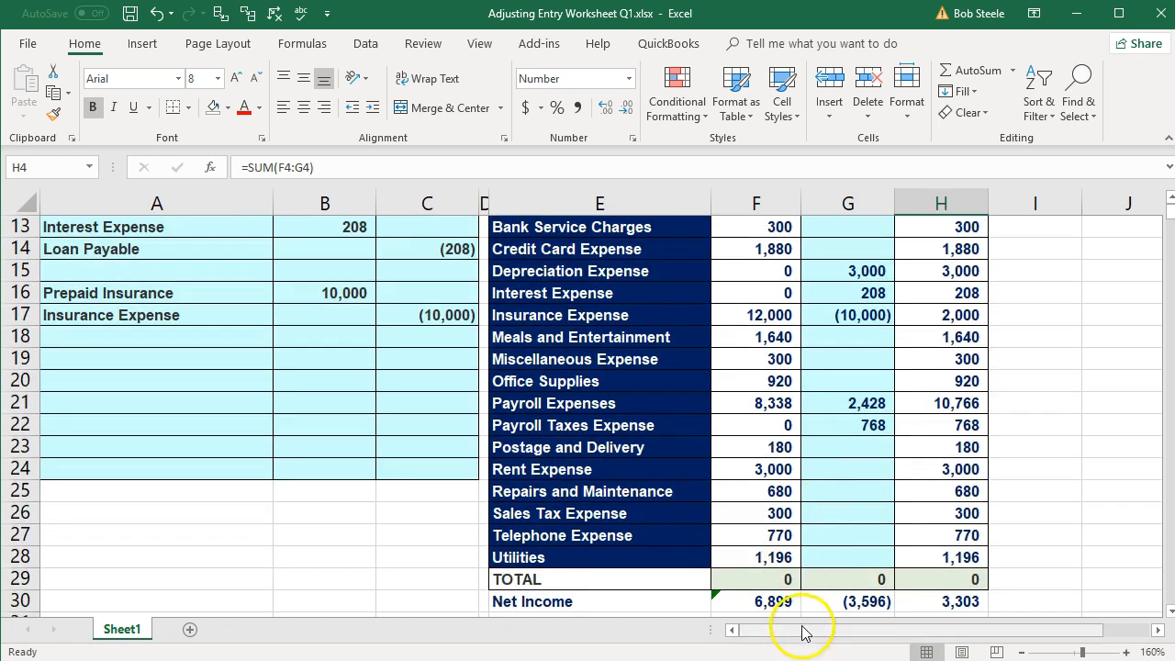
Switch to QuickBooks, open a new general journal entry, and date it 12/31/2019
{"action": "key", "text": "alt+Tab"}
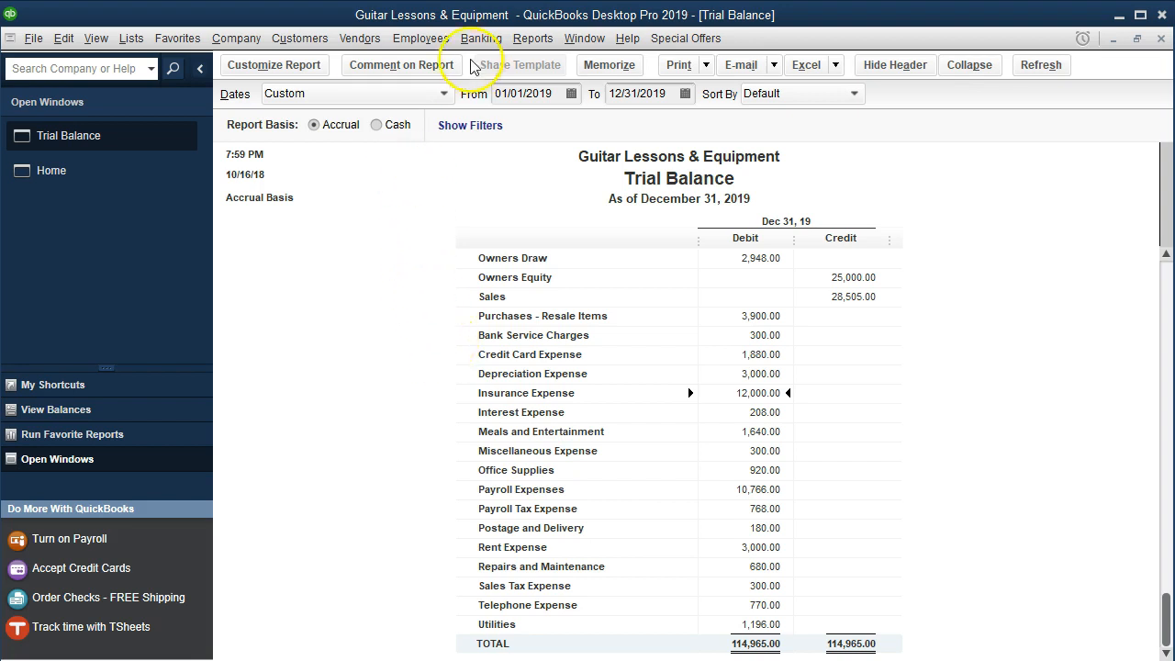
{"action": "left_click", "coordinate": [236, 38]}
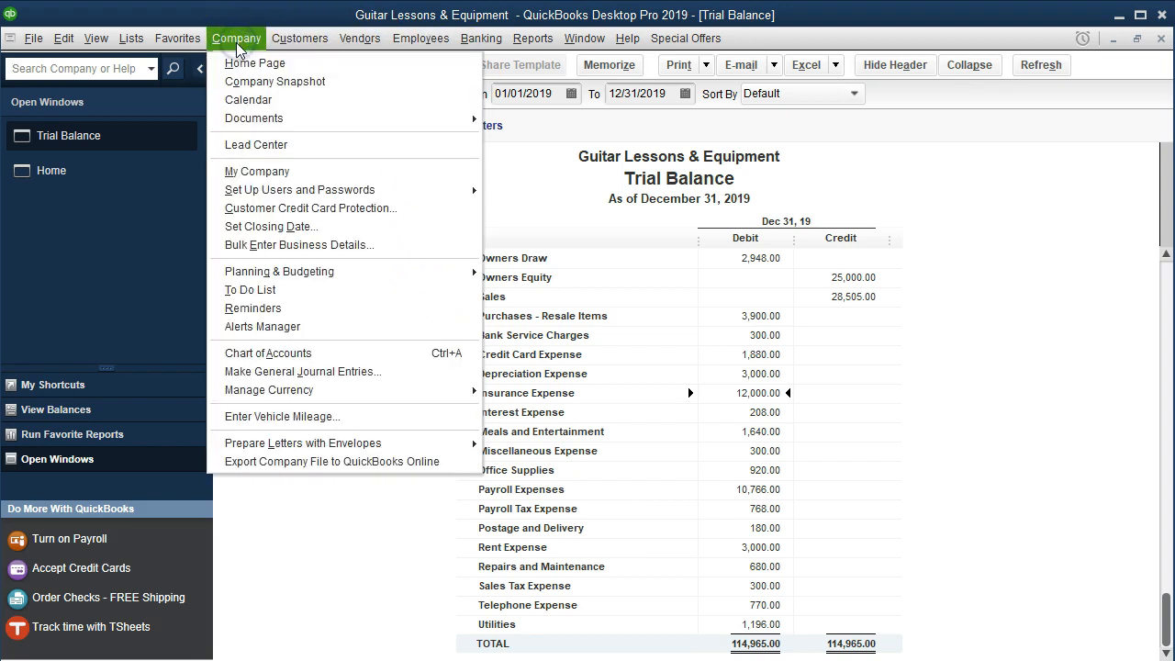
{"action": "left_click", "coordinate": [292, 369]}
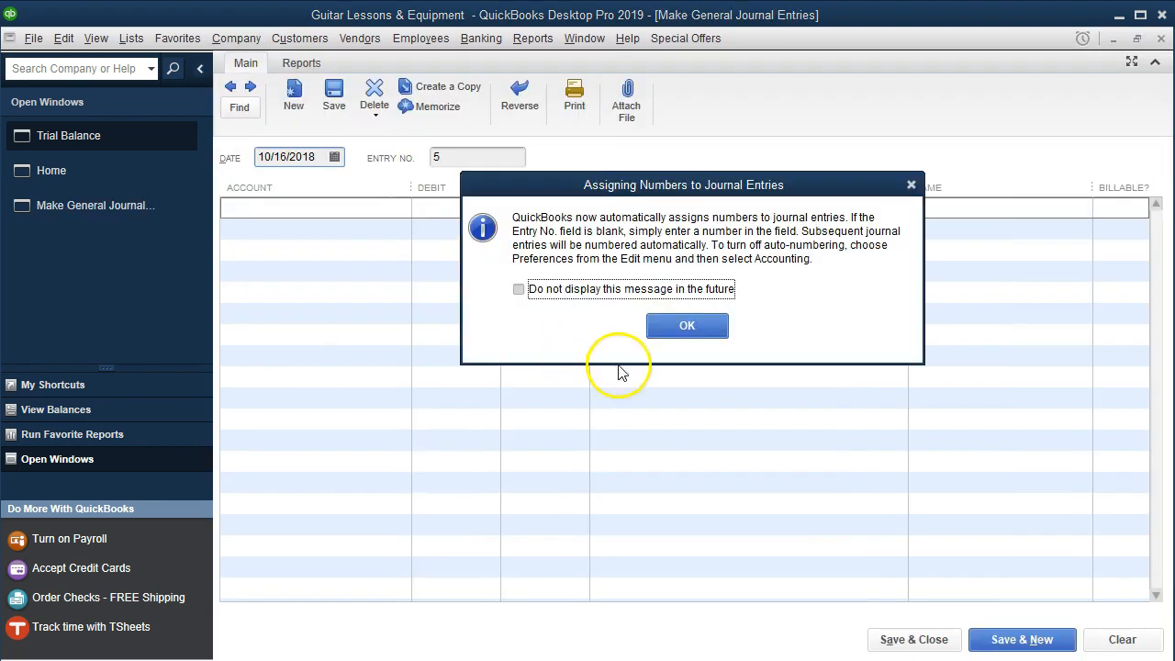
{"action": "left_click", "coordinate": [679, 323]}
{"action": "type", "text": "12/31/2019"}
{"action": "key", "text": "Tab"}
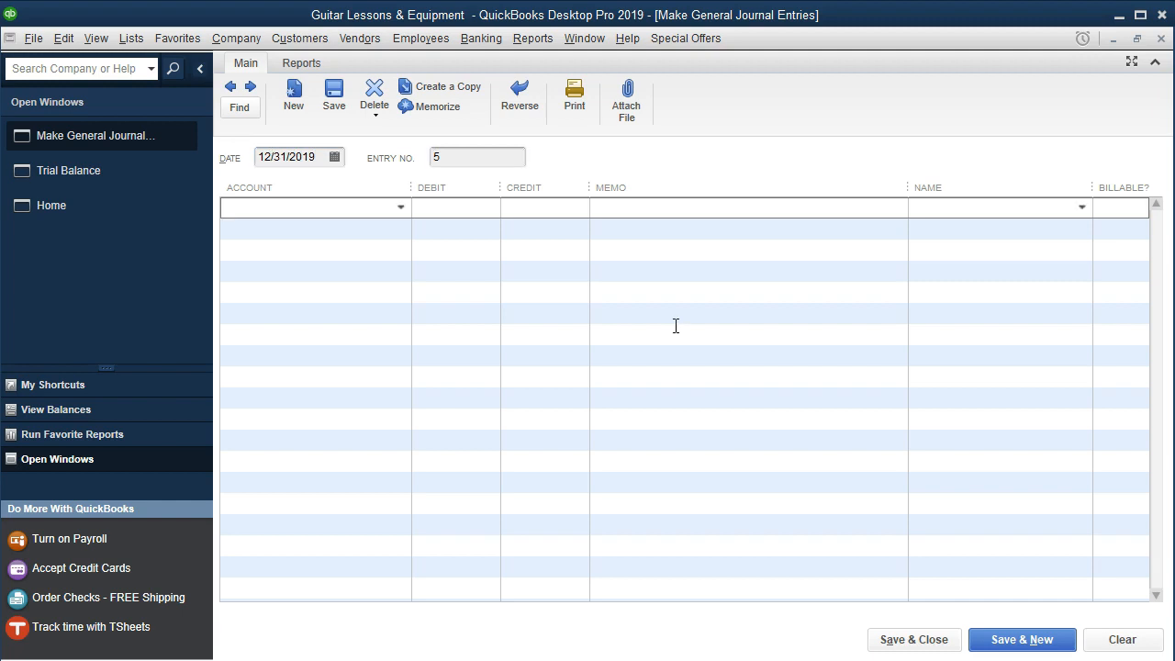
Enter Prepaid Insurance as the first journal line's account and set it up as a new Other Current Asset account
{"action": "type", "text": "Prepaid Insurance"}
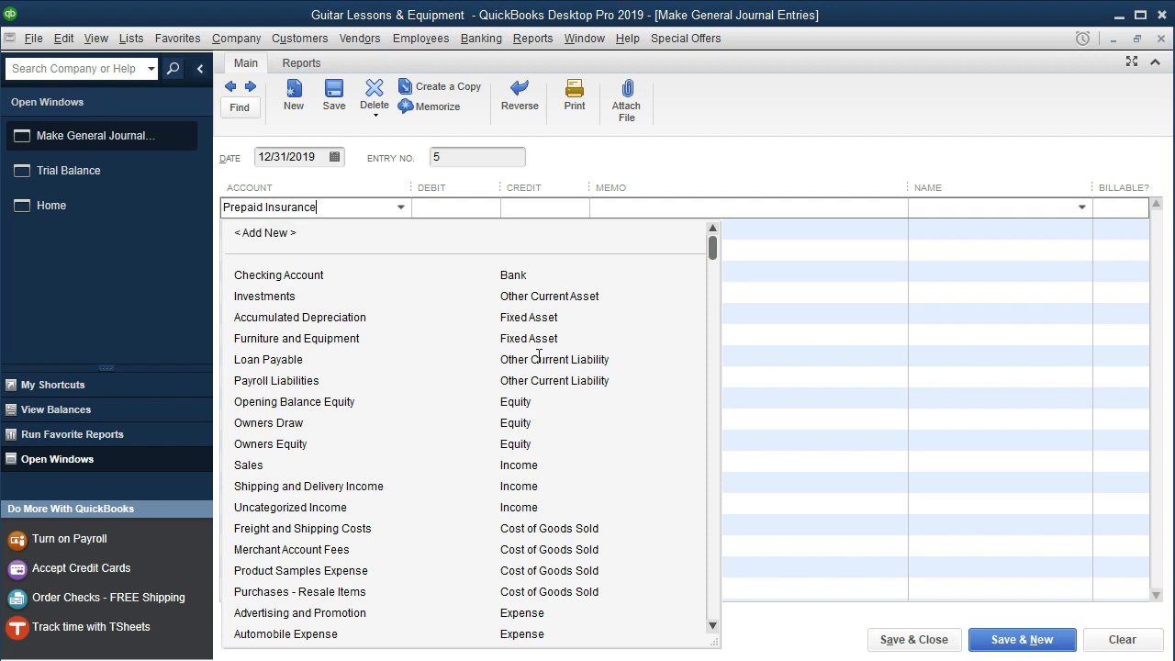
{"action": "key", "text": "Tab"}
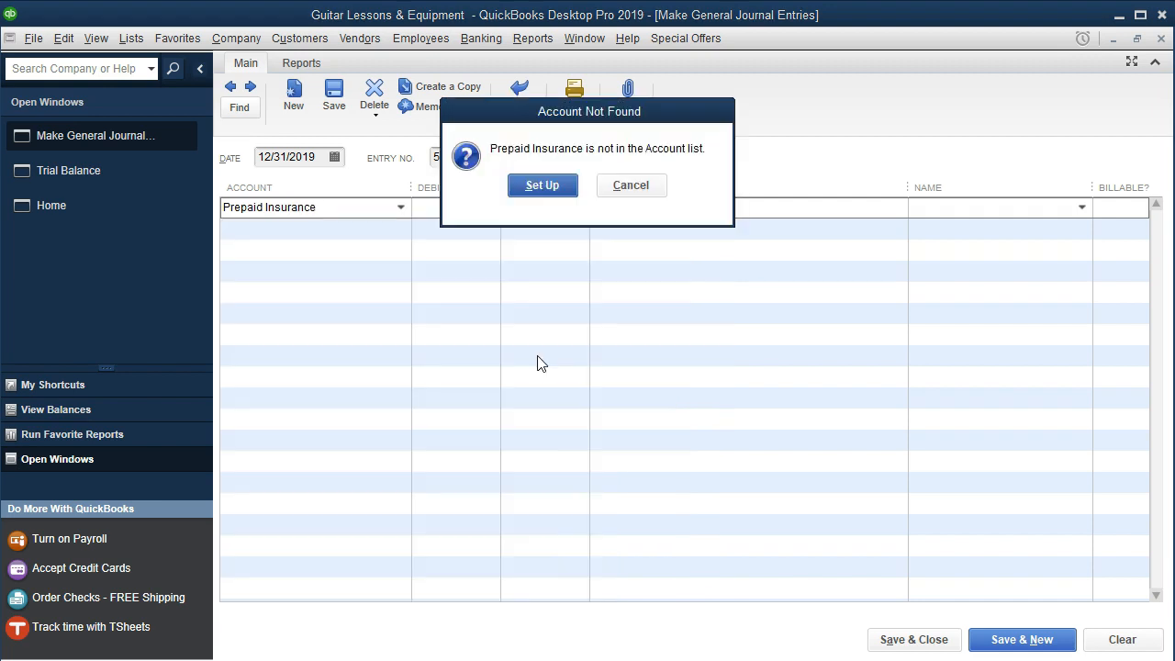
{"action": "key", "text": "Return"}
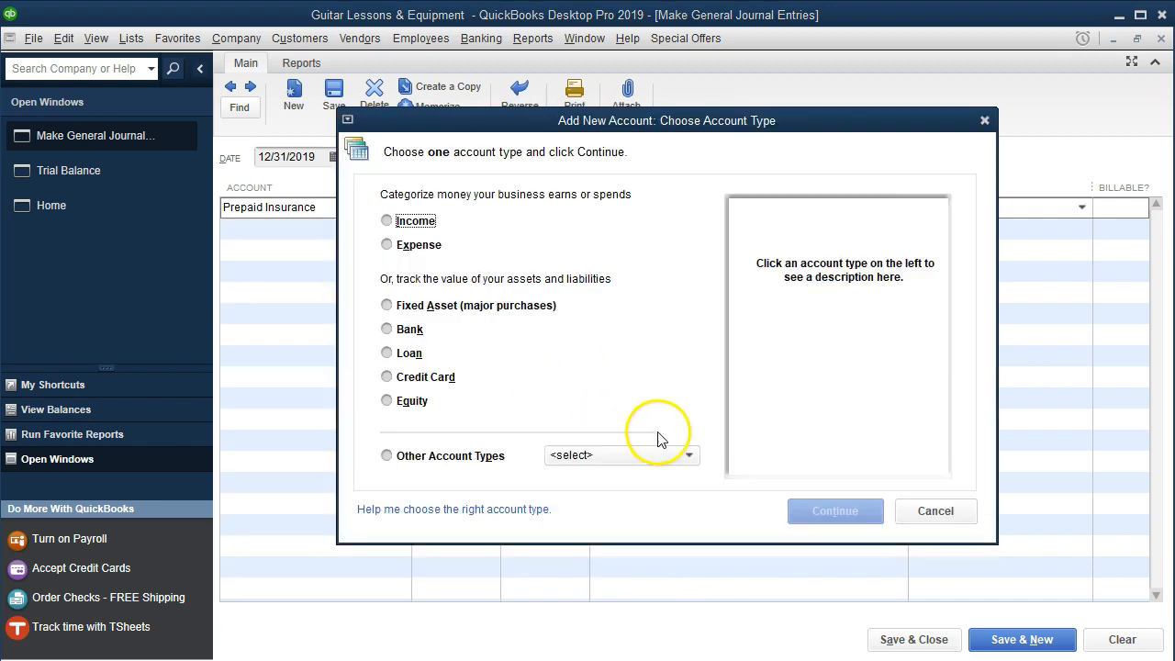
{"action": "left_click", "coordinate": [664, 459]}
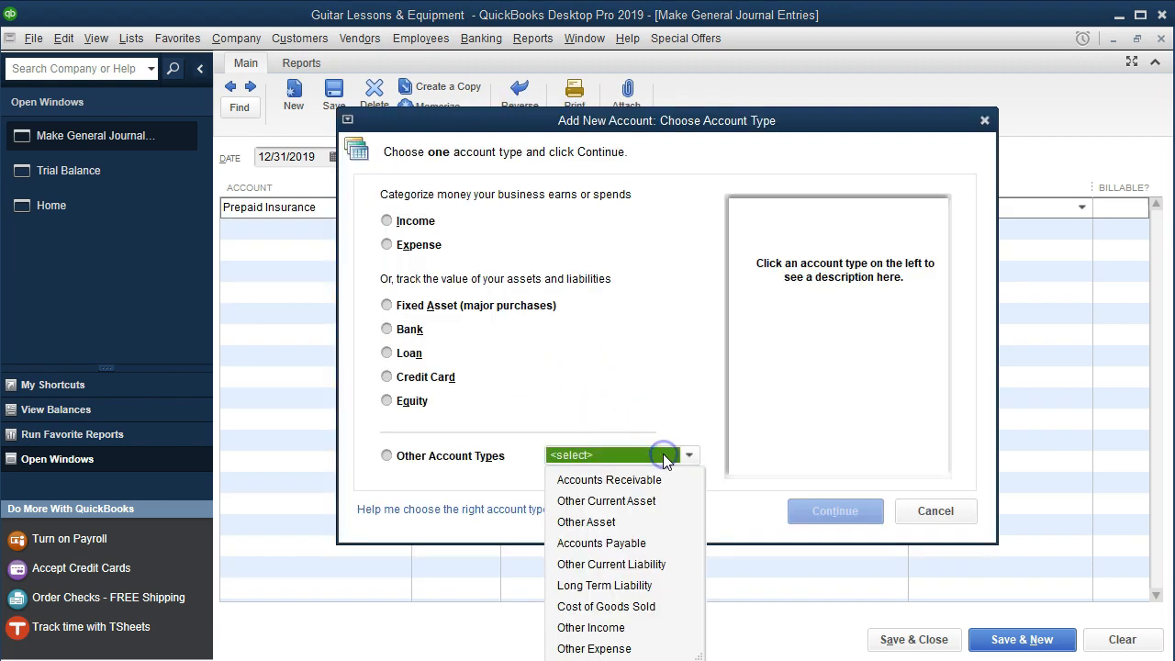
{"action": "left_click", "coordinate": [648, 503]}
{"action": "left_click", "coordinate": [837, 513]}
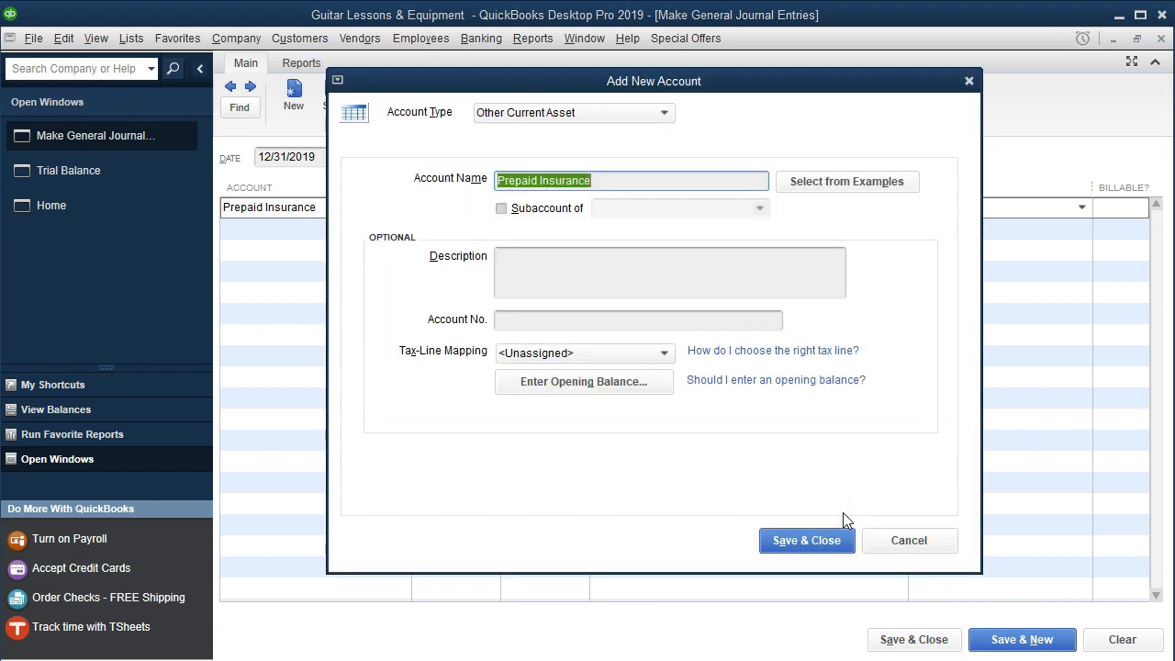
{"action": "left_click", "coordinate": [804, 539]}
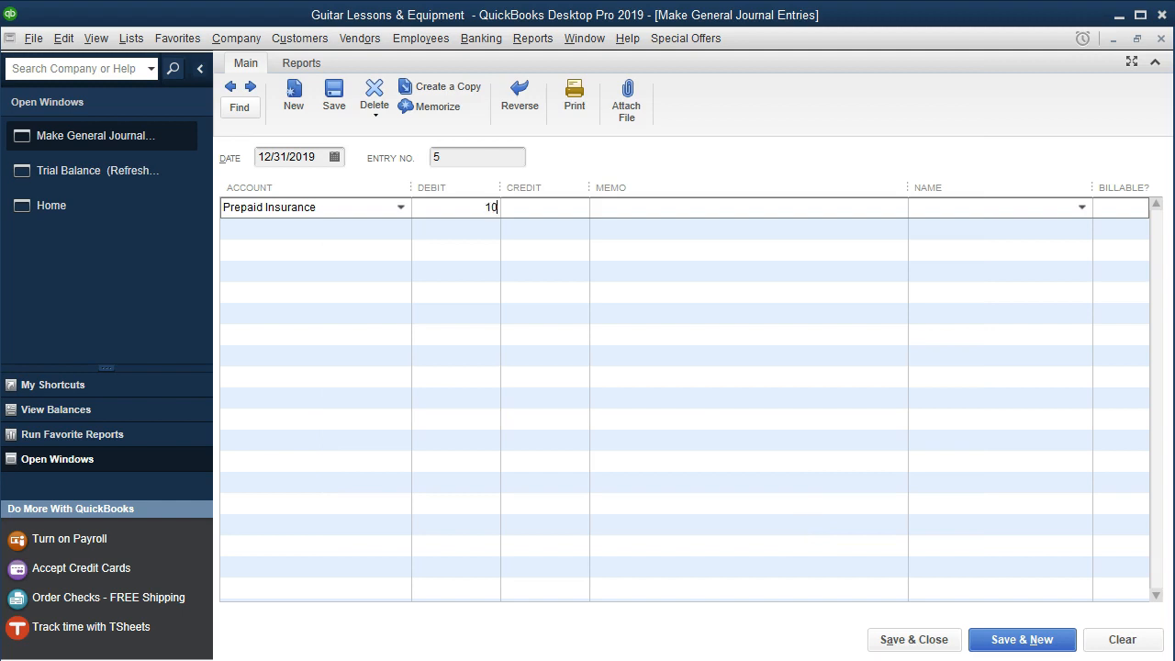
Debit Prepaid Insurance for 10,000.00 with the memo "Adj Insurance"
{"action": "key", "text": "Tab"}
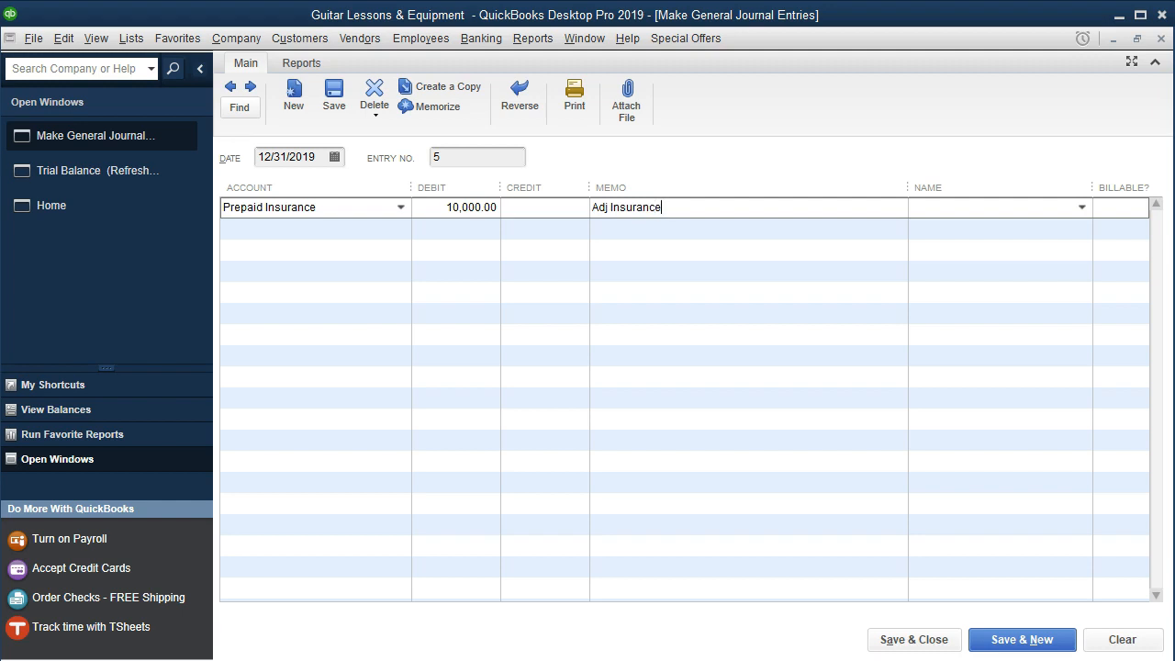
{"action": "key", "text": "ctrl+shift+Left"}
{"action": "key", "text": "ctrl+shift+Left"}
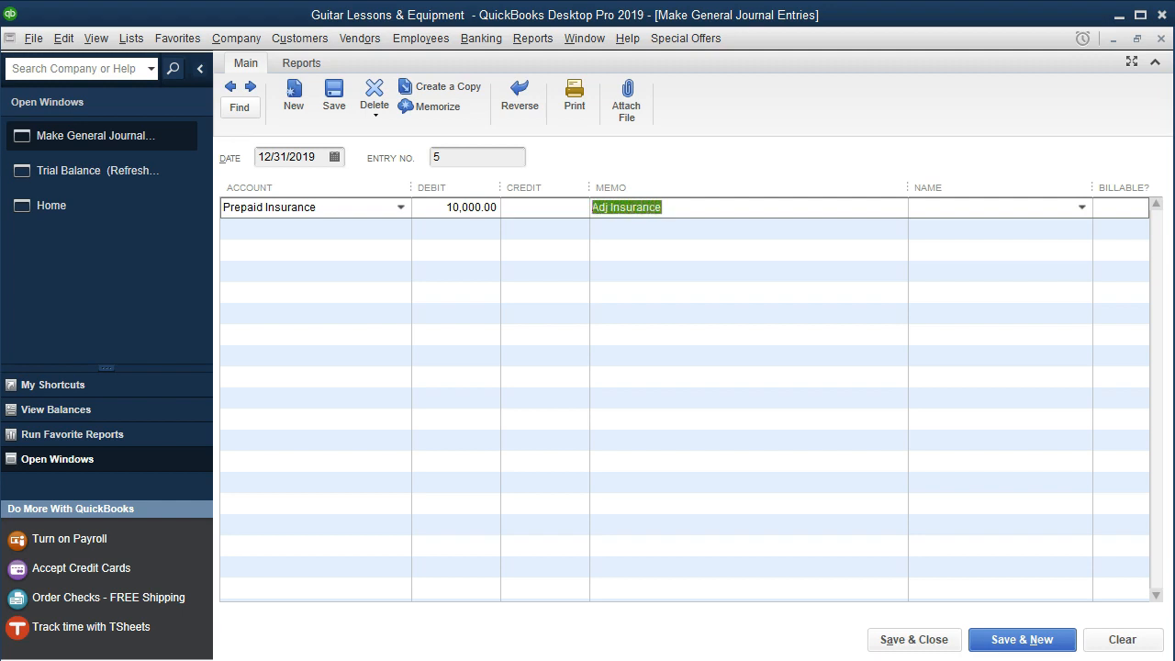
Assign Insurance Expense to the second line's 10,000.00 credit, then save and close the journal entry
{"action": "left_click", "coordinate": [617, 229]}
{"action": "left_click", "coordinate": [338, 226]}
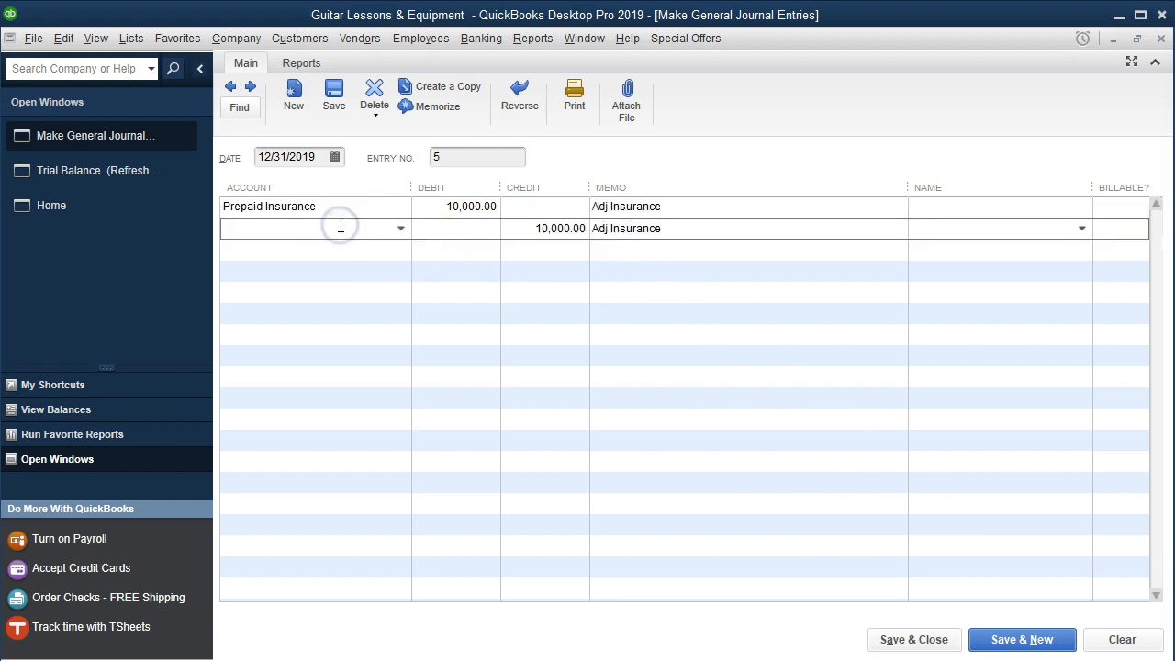
{"action": "type", "text": "Ins"}
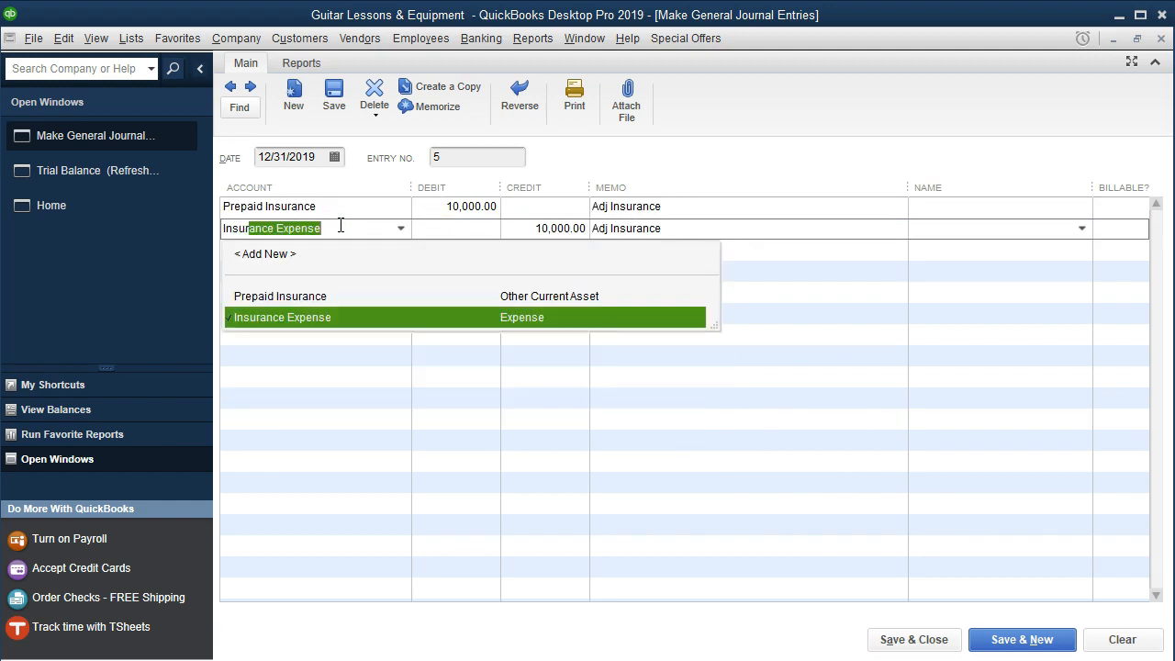
{"action": "type", "text": "ur"}
{"action": "key", "text": "Tab"}
{"action": "key", "text": "Tab"}
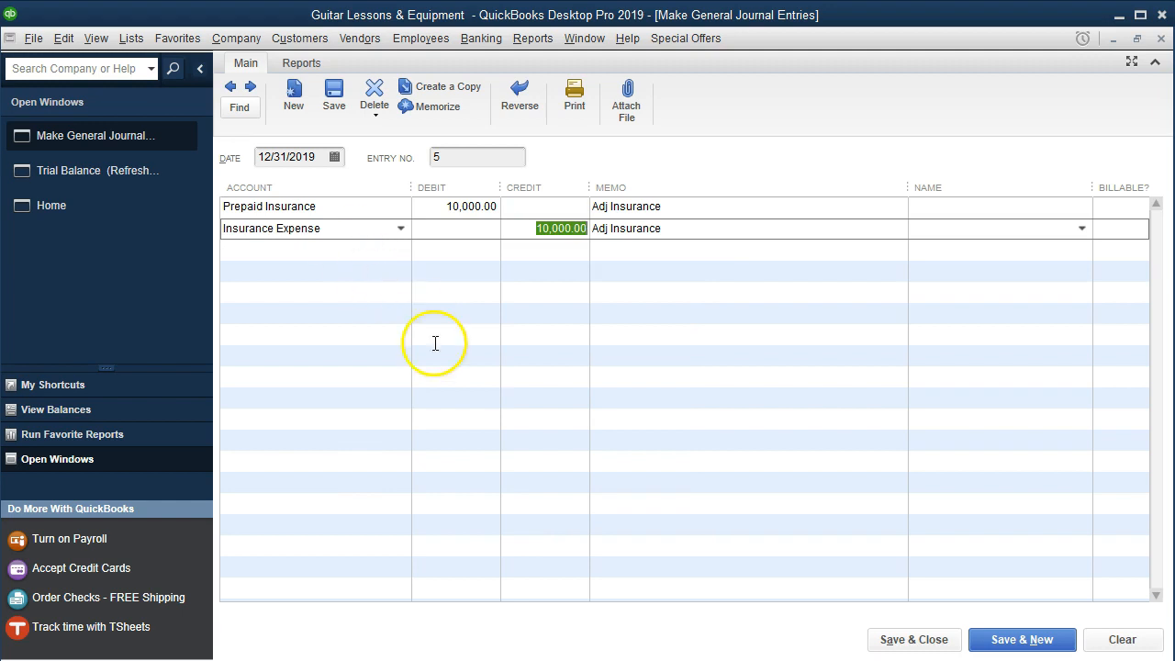
{"action": "left_click", "coordinate": [884, 634]}
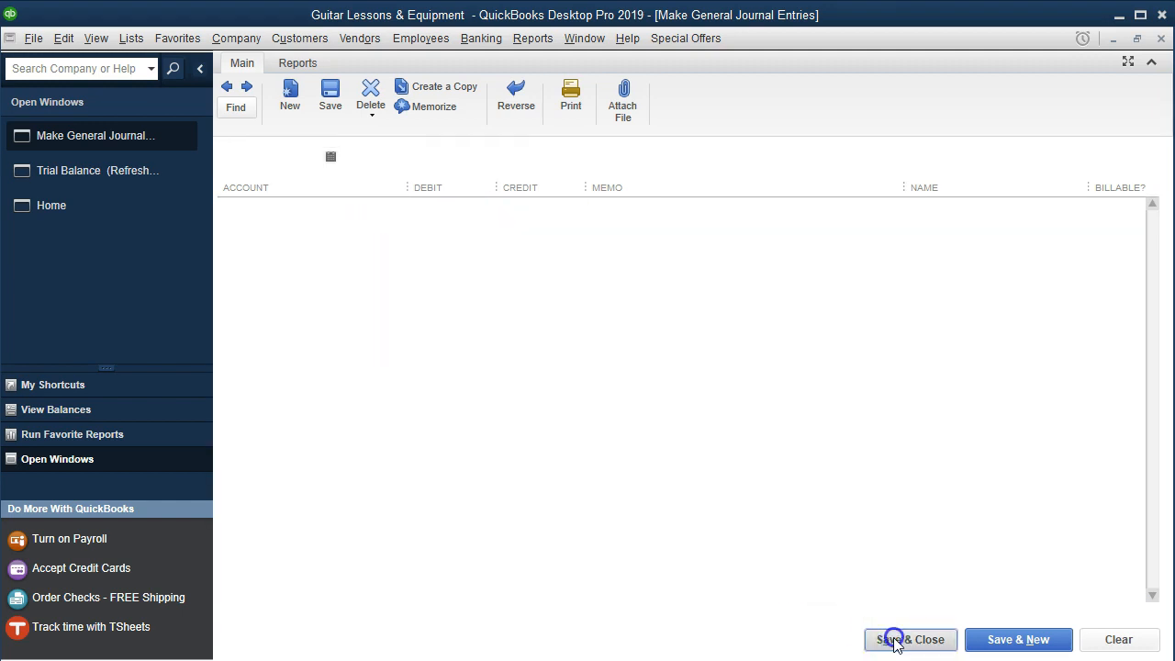
Check the Insurance Expense and Prepaid Insurance balances in the refreshed trial balance
{"action": "left_click", "coordinate": [287, 197]}
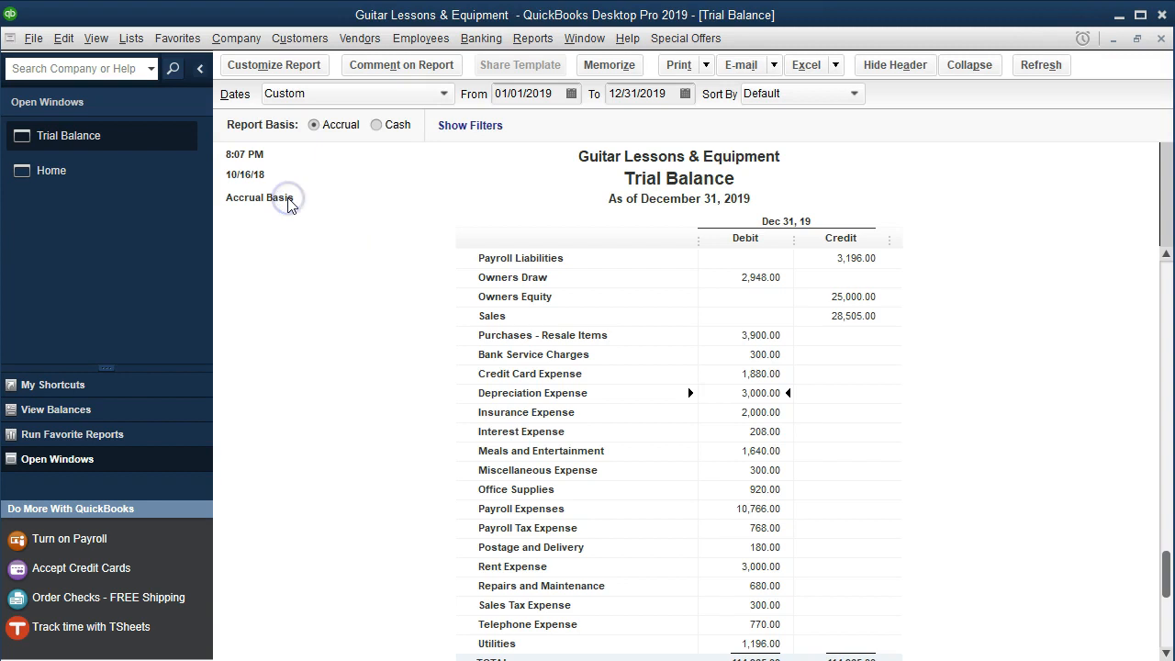
{"action": "left_click", "coordinate": [725, 412]}
{"action": "scroll", "coordinate": [727, 469], "scroll_direction": "up", "scroll_amount": 2}
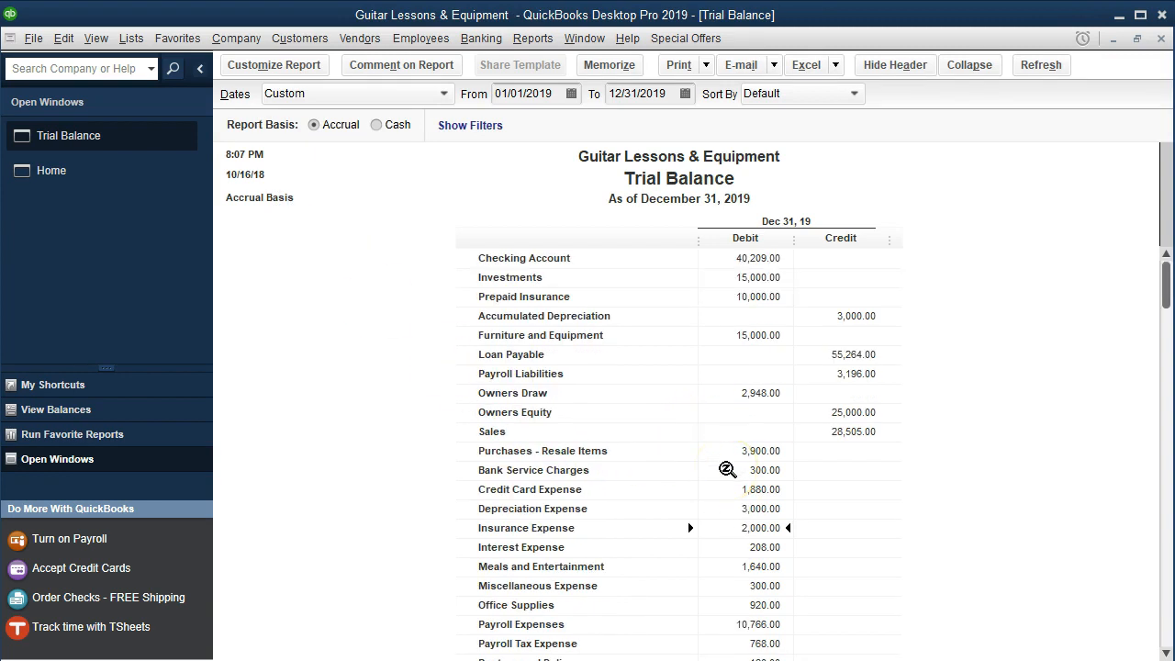
{"action": "left_click", "coordinate": [732, 297]}
{"action": "left_click", "coordinate": [714, 340]}
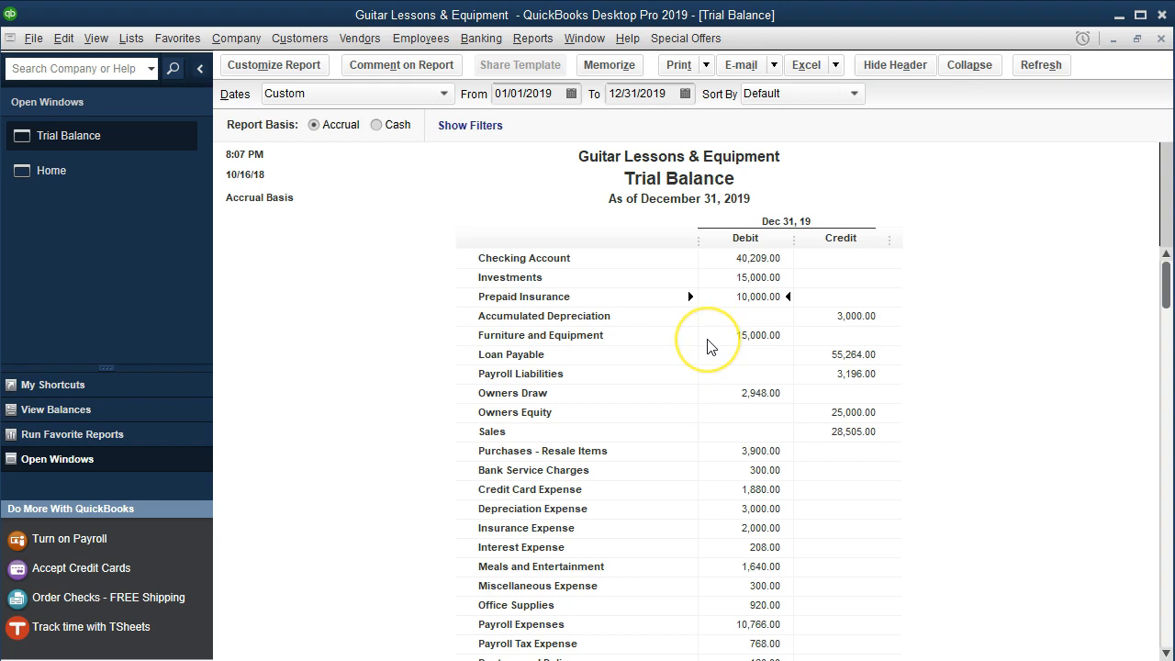